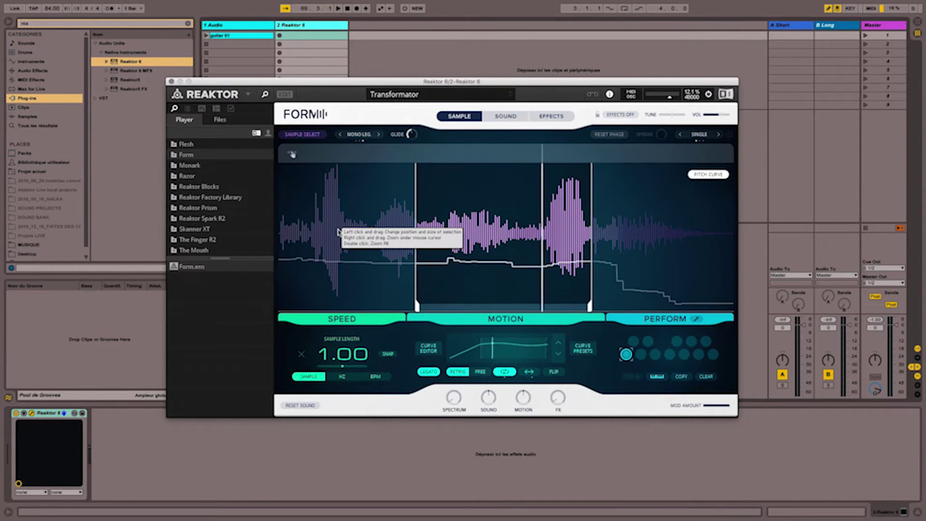
- Reset the Form instrument to its default sound and erase its performance slots
left_click(417, 216)
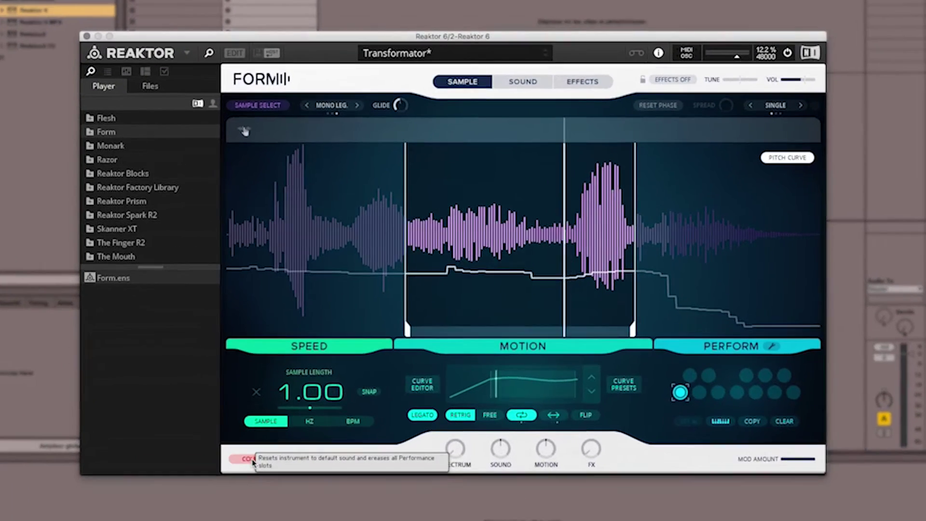
left_click(247, 459)
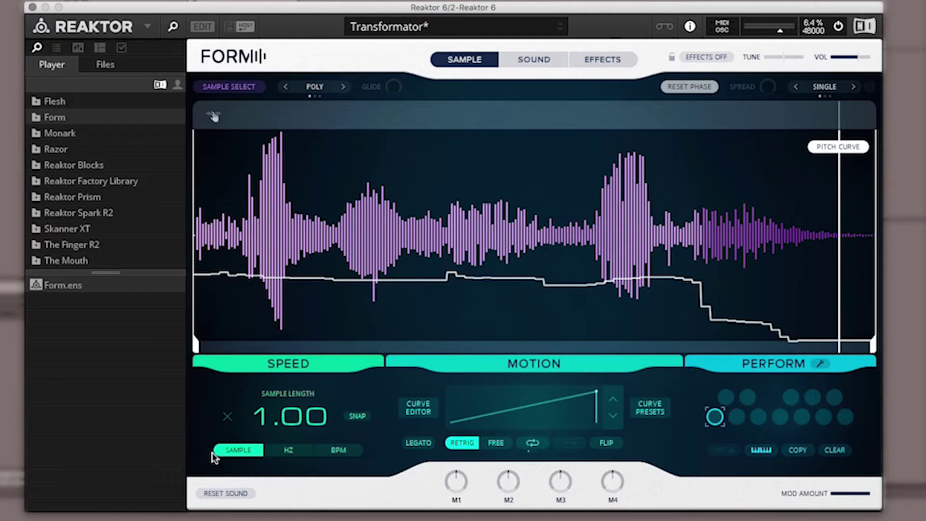
- Audition the guitar 01 clip from the audio track and load its full length as Form's new sample
left_click(228, 87)
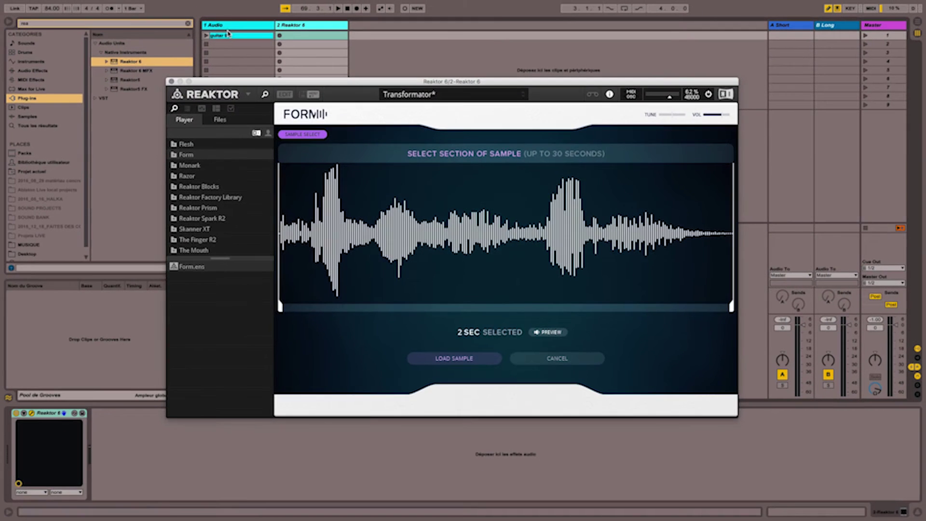
left_click(227, 35)
left_click(205, 36)
key("Right")
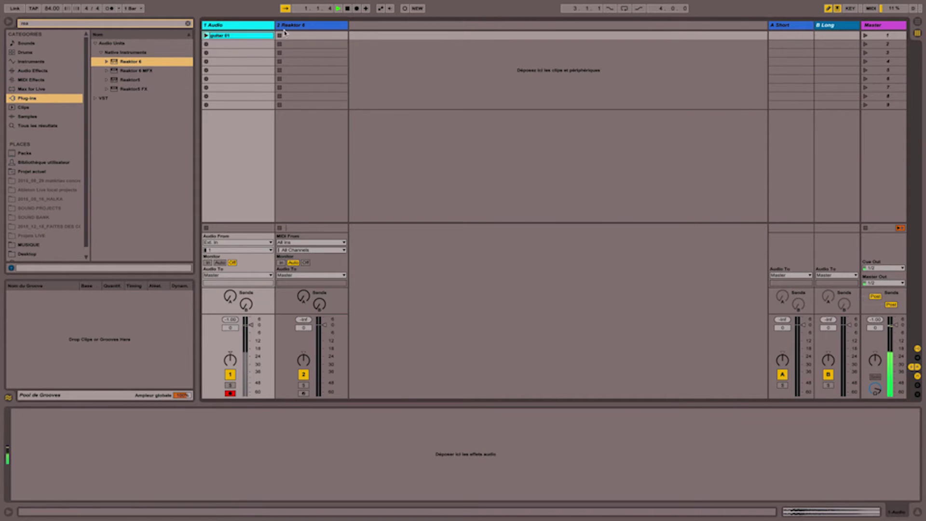
left_click_drag(240, 42, 408, 236)
left_click(549, 332)
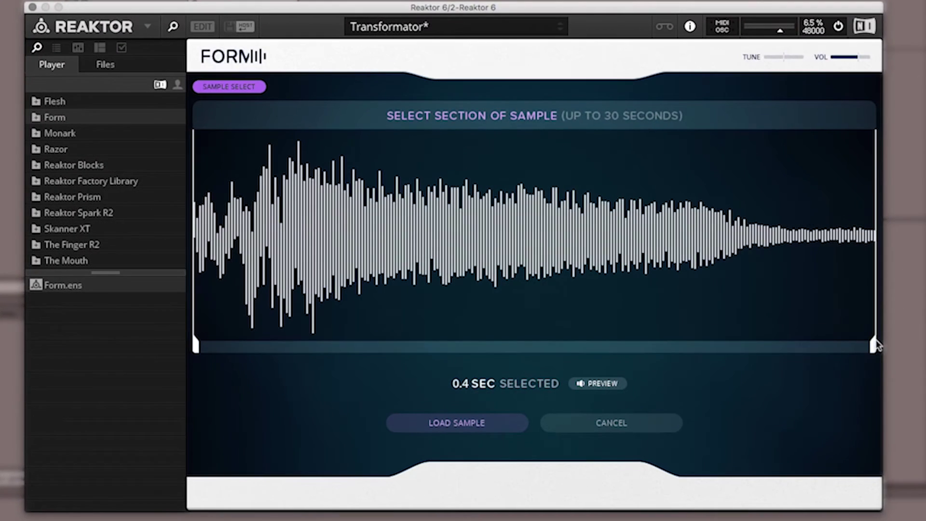
mouse_move(877, 345)
left_mouse_down()
mouse_move(831, 352)
mouse_move(875, 346)
left_mouse_up()
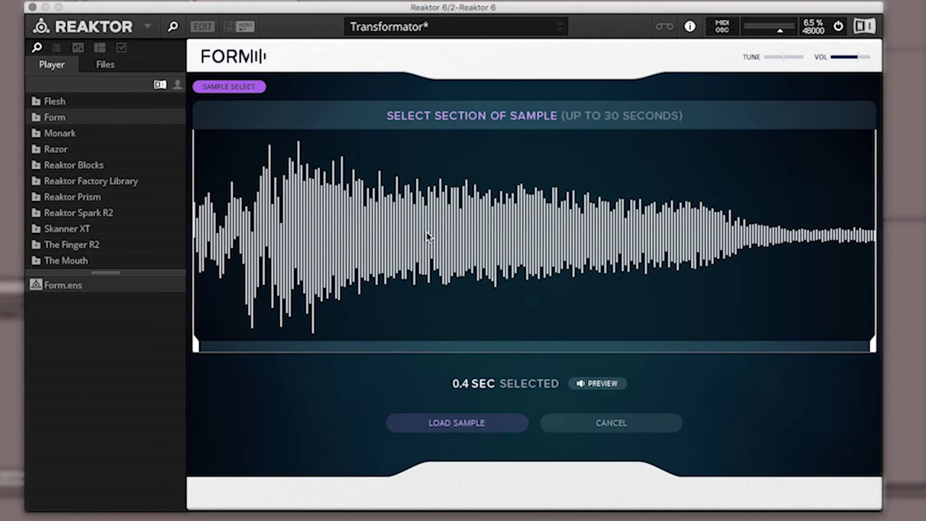
left_click(443, 423)
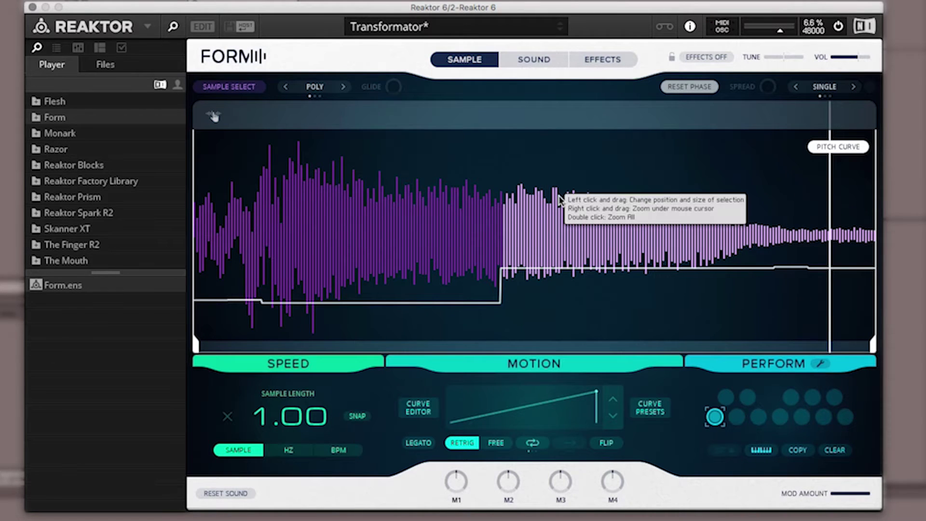
- Set the Form oscillator's pitch to -24 and enable Flatten Pitch
left_click(545, 61)
left_click_drag(246, 156, 267, 327)
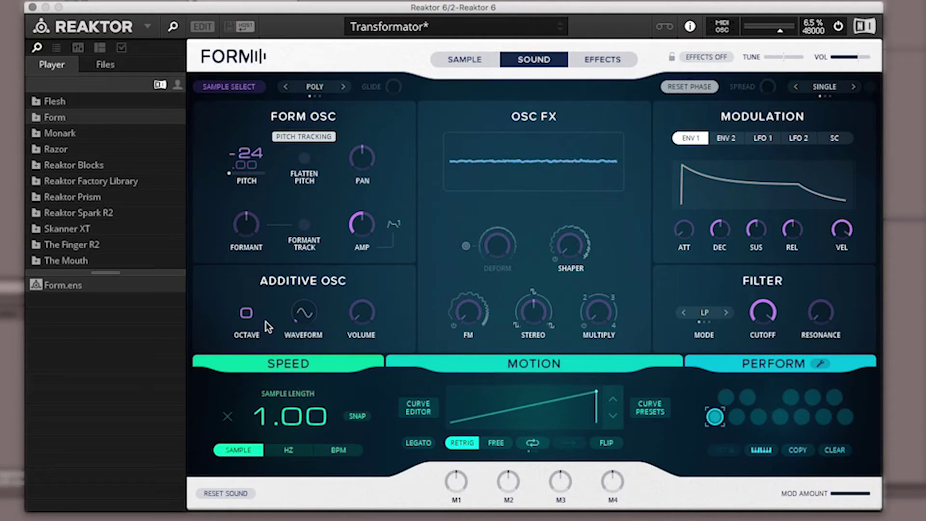
left_click(304, 160)
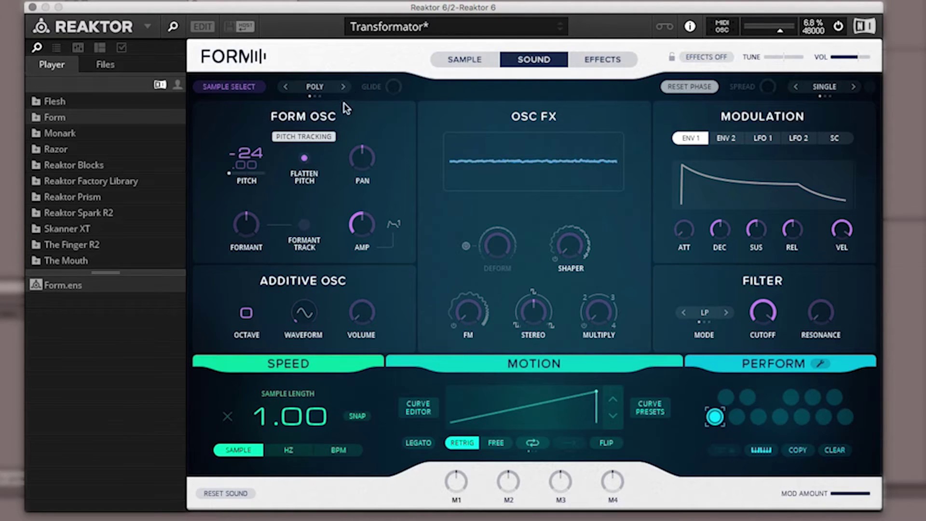
- Switch the voice mode to Mono Retrg, and lower the oscillator's formant with Formant Track enabled
left_click(341, 86)
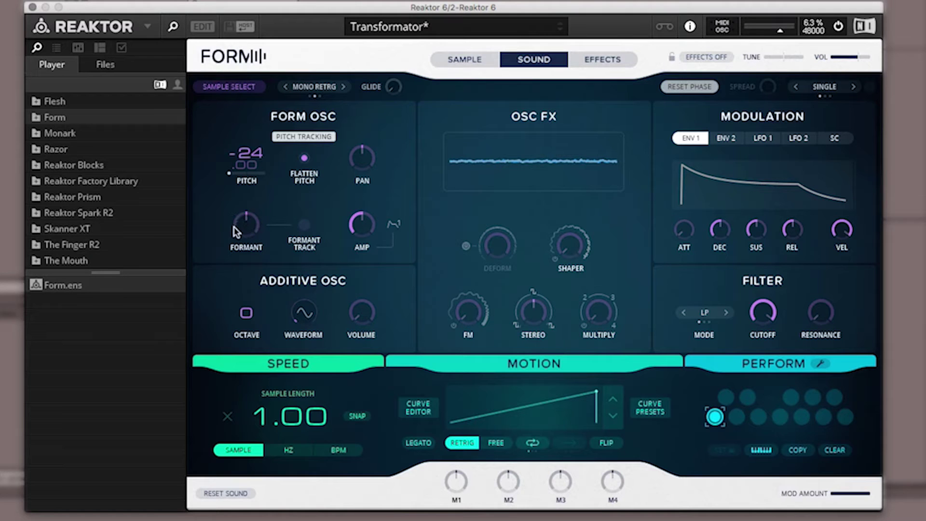
left_click_drag(249, 226, 258, 287)
left_click(304, 227)
- Blend in the additive oscillator with raised volume, waveform about 1.15 and octave +12
left_click_drag(302, 319, 297, 268)
left_click_drag(358, 316, 354, 191)
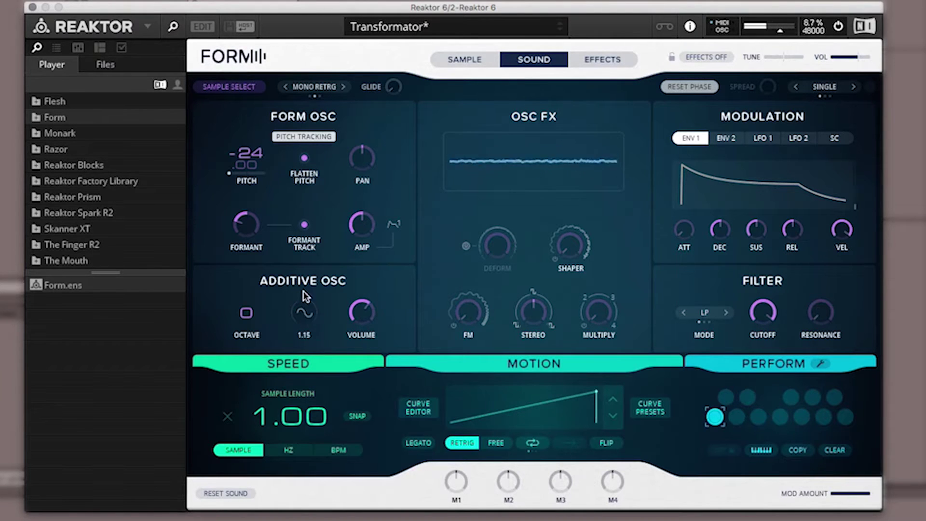
left_click_drag(249, 313, 245, 297)
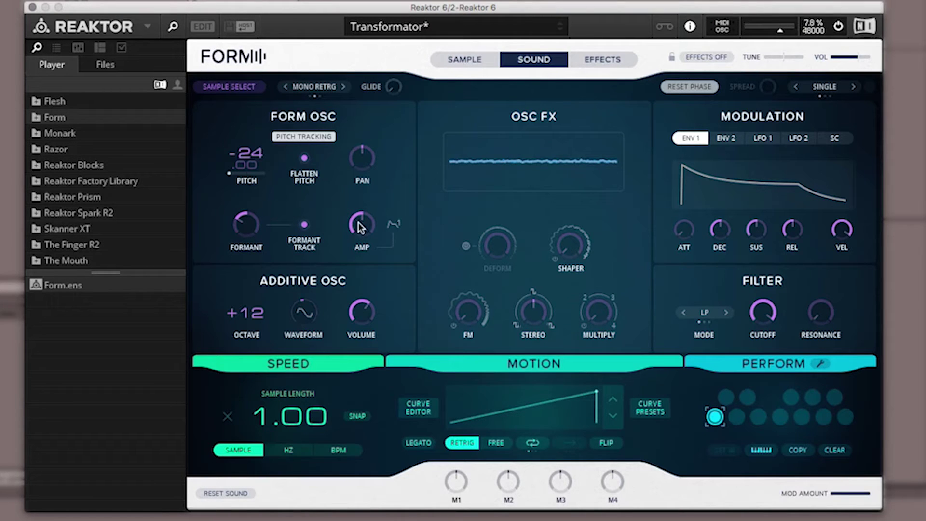
- Enable the Frequency Shaping and Warmth effects
left_click(603, 59)
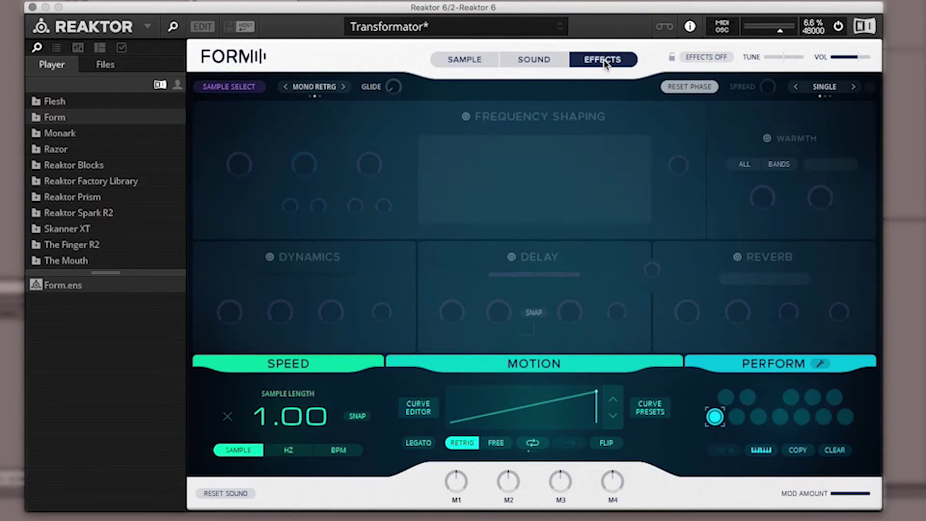
left_click(466, 117)
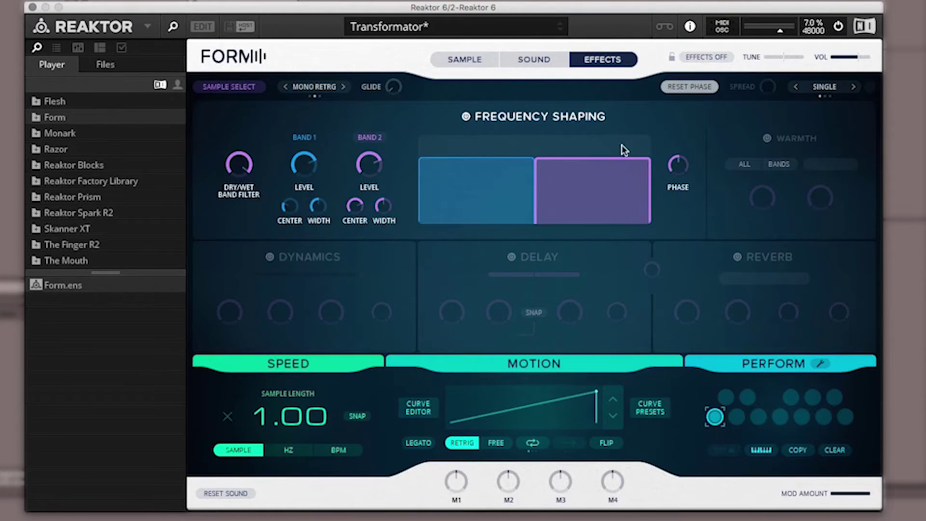
left_click(767, 139)
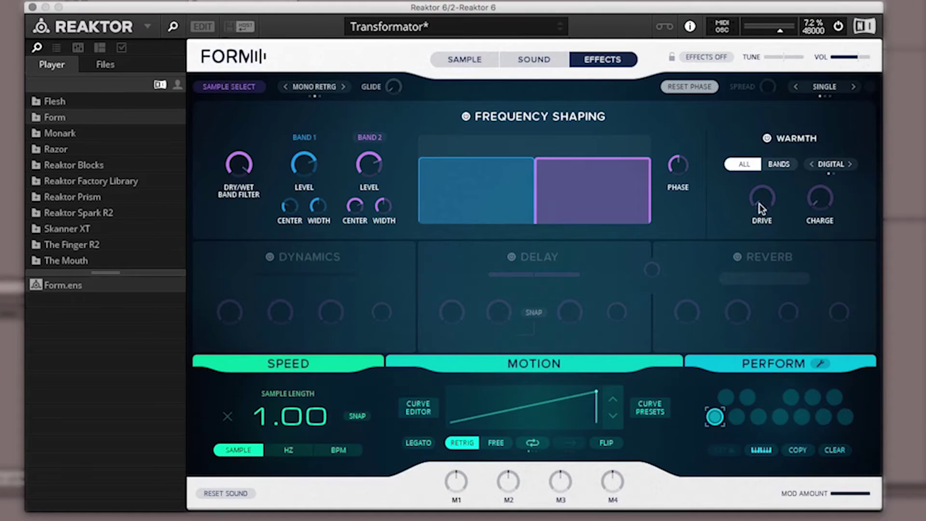
- Dial in Digital warmth with the drive at about 3.14 and the charge raised to around halfway
left_click(814, 165)
mouse_move(757, 213)
left_click_drag(760, 206, 761, 155)
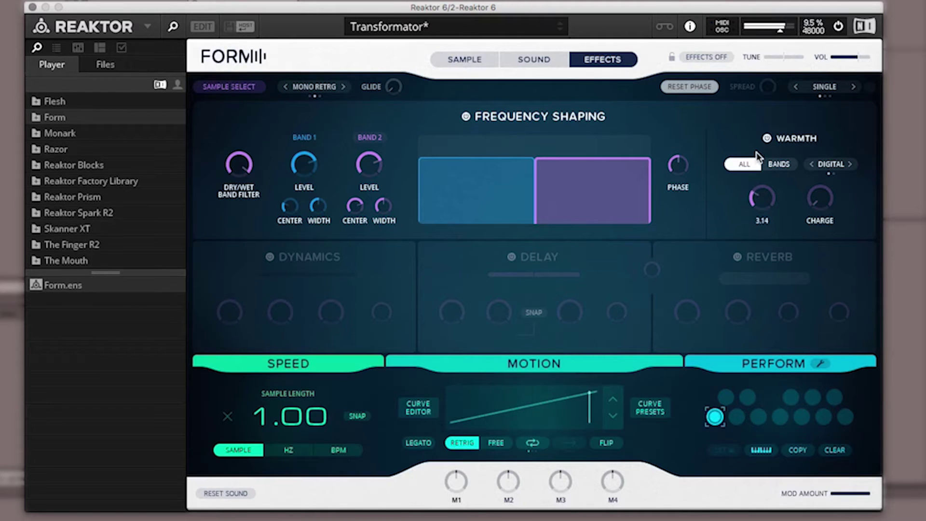
left_click_drag(816, 202, 760, 202)
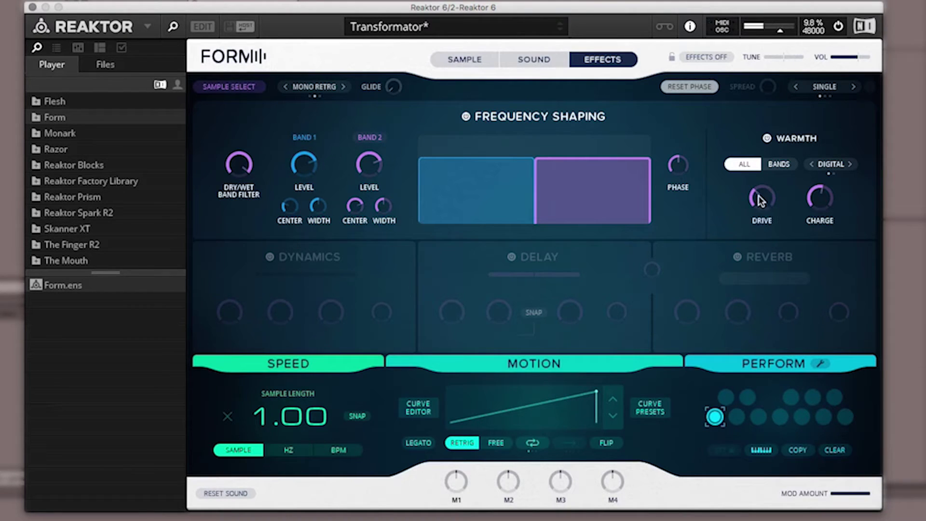
- Shape envelope 1 with a slightly longer attack, decay about 1.25 s, minimum sustain and a longer release
left_click(540, 62)
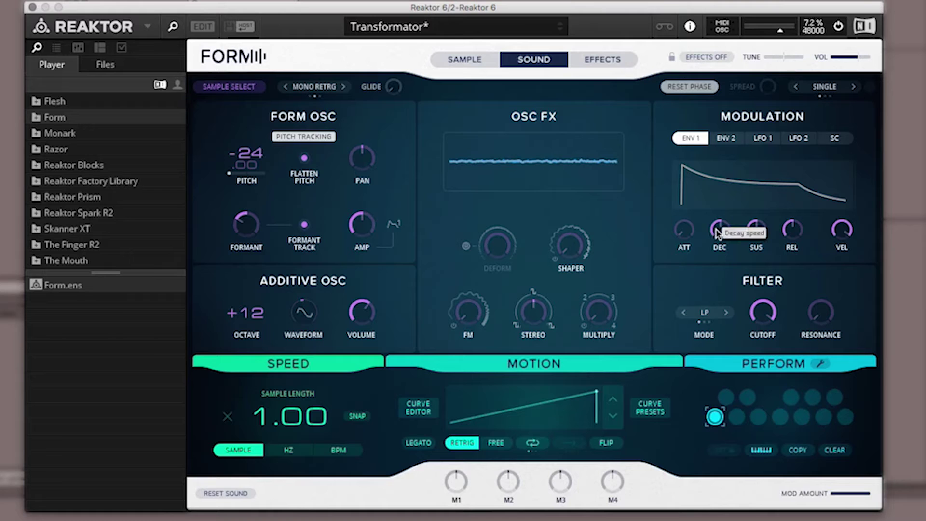
left_click_drag(681, 204, 684, 204)
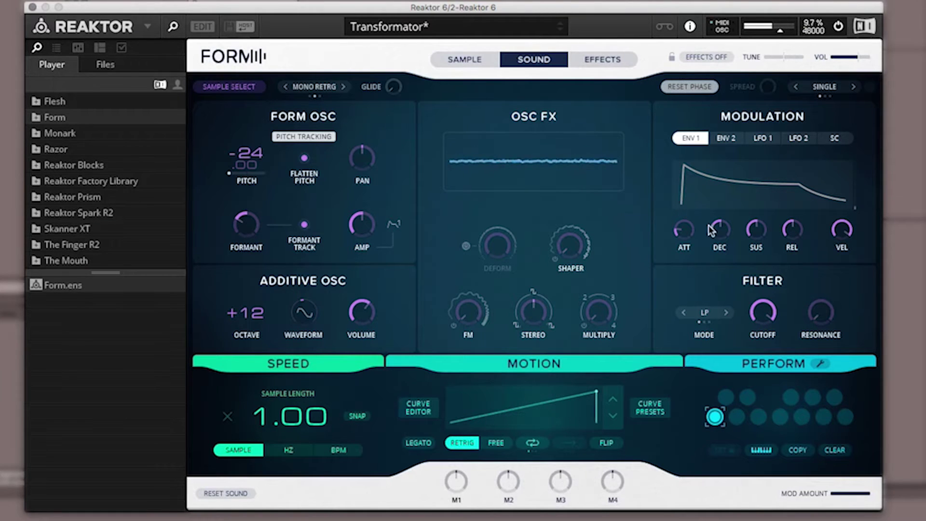
left_click_drag(725, 234, 719, 187)
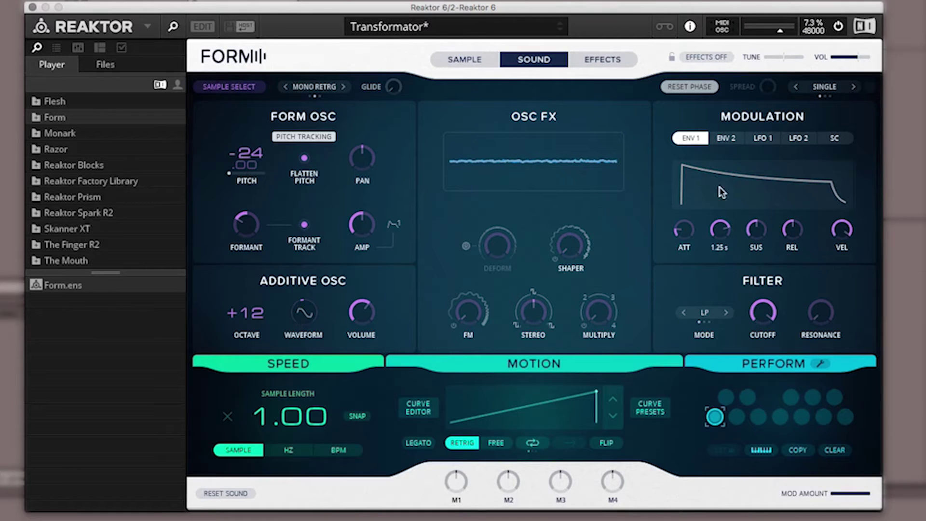
left_click_drag(760, 249, 771, 429)
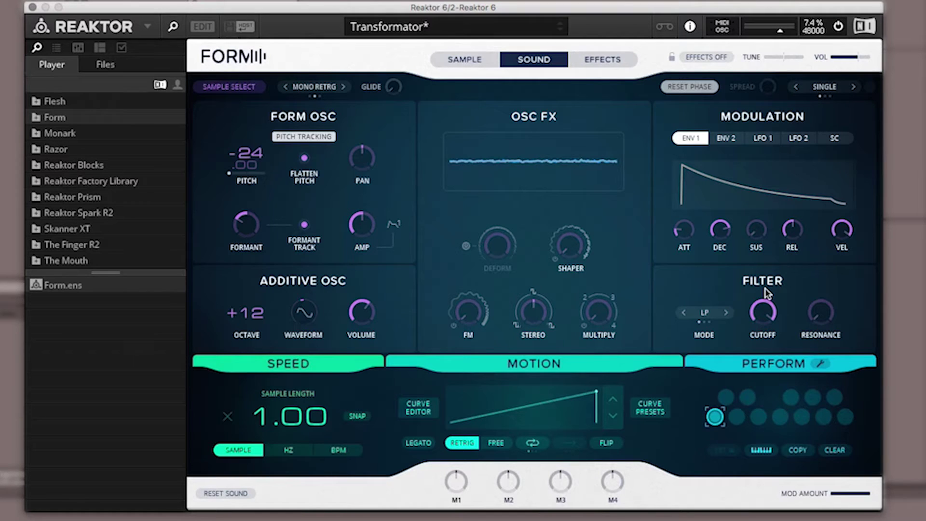
mouse_move(796, 230)
left_click_drag(793, 236, 793, 203)
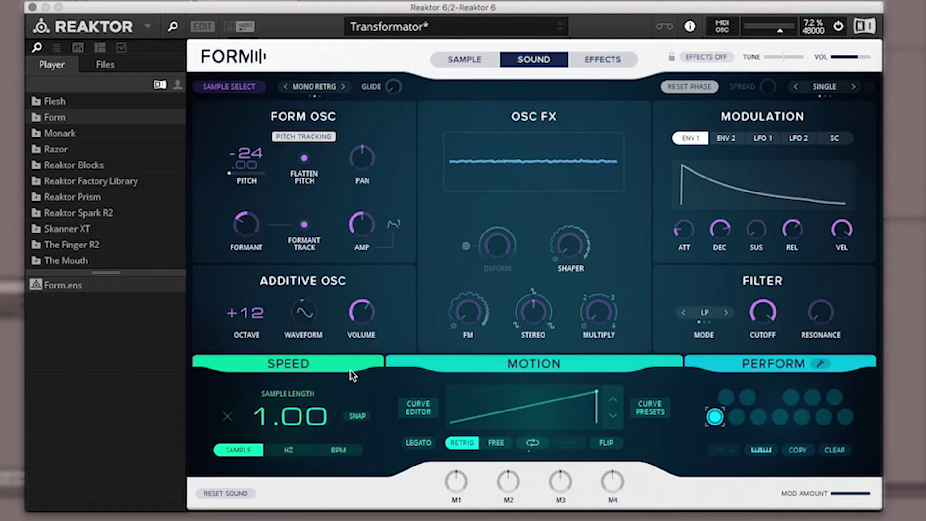
- Enable Snap for the playback speed and set the sample length to 1/4
left_click(356, 416)
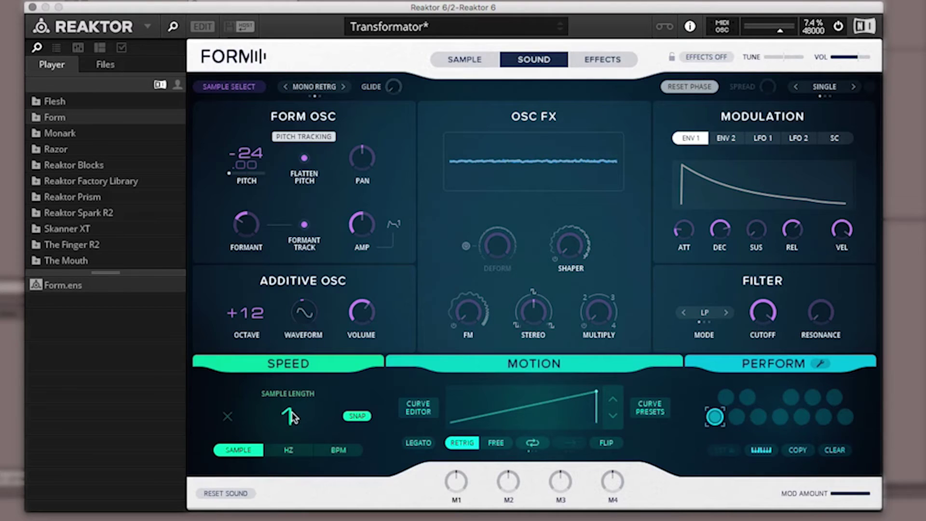
left_click_drag(288, 415, 291, 450)
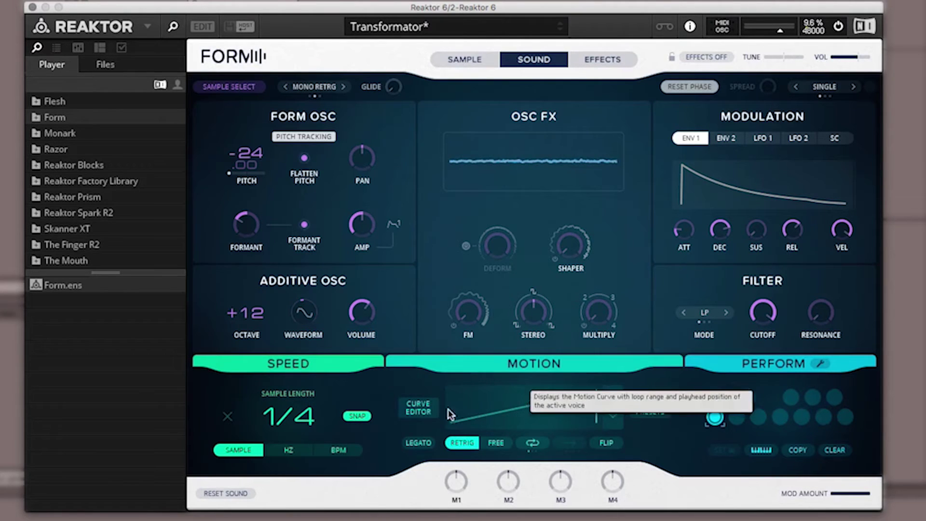
- Open the motion curve editor and raise the segment's lower sample boundary slightly to trim the sample's start
left_click(418, 409)
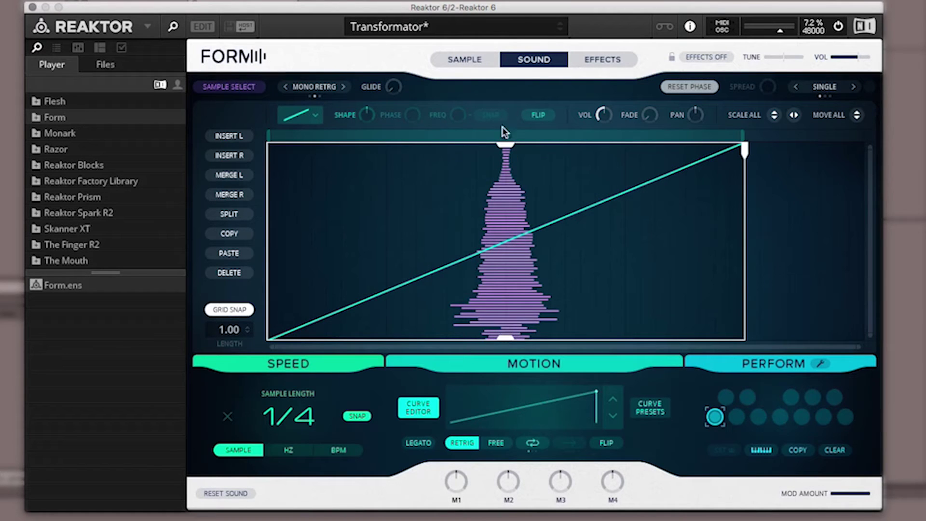
left_click_drag(505, 340, 508, 330)
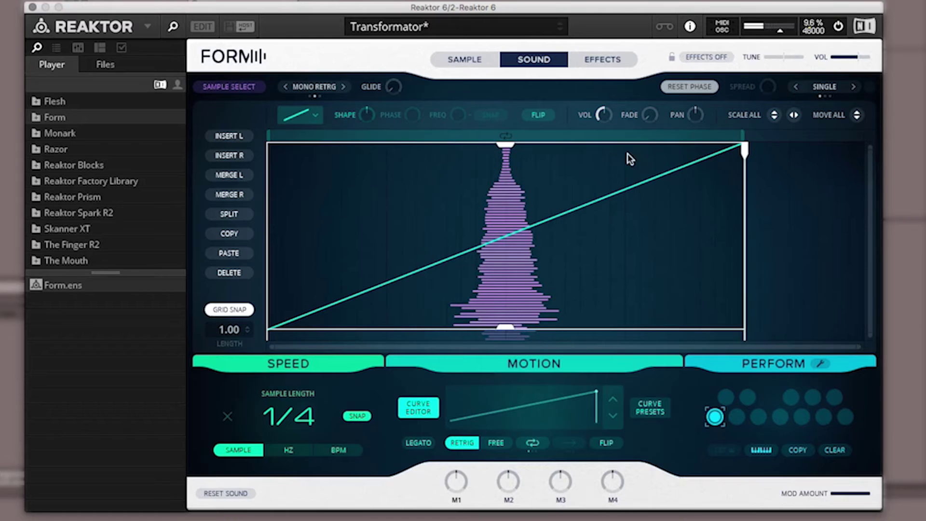
- Narrow the motion loop range to a short section around the curve's middle and enable back-and-forth looping
left_click_drag(269, 131, 474, 141)
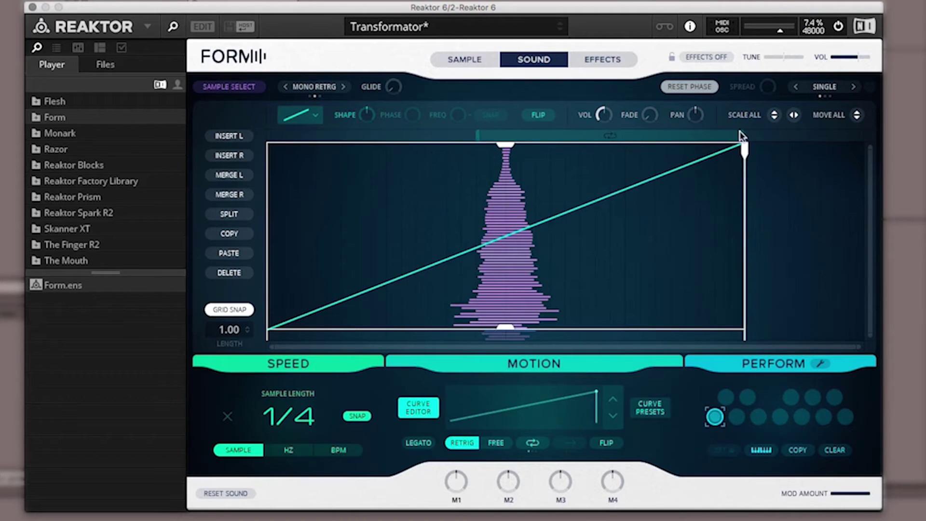
left_click_drag(742, 137, 556, 130)
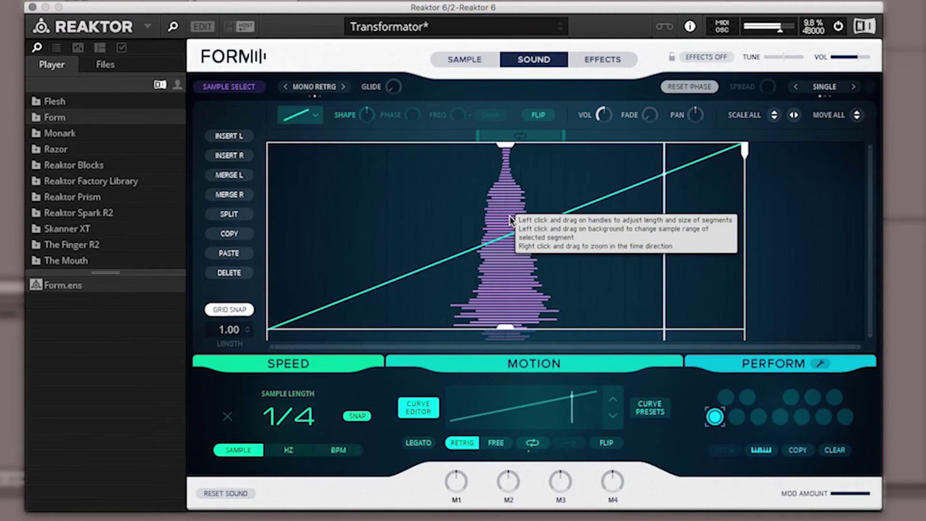
left_click(533, 444)
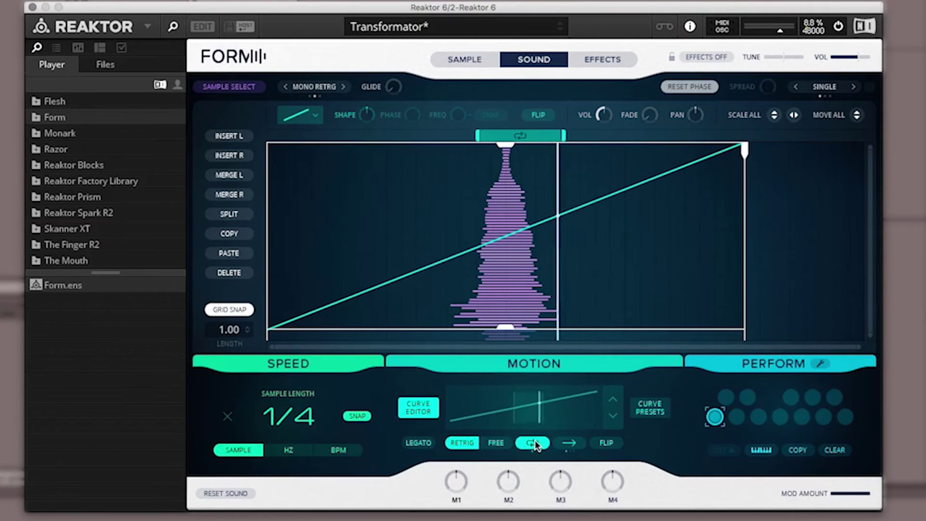
left_click(571, 443)
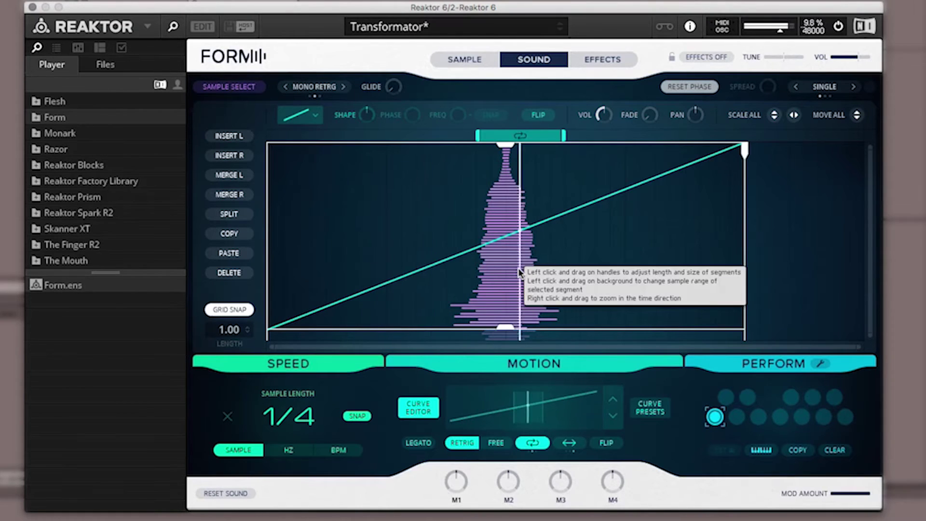
- Lower the motion segment's upper sample boundary to trim the sample's end, and raise the segment's fade to about halfway
left_click_drag(508, 147, 507, 179)
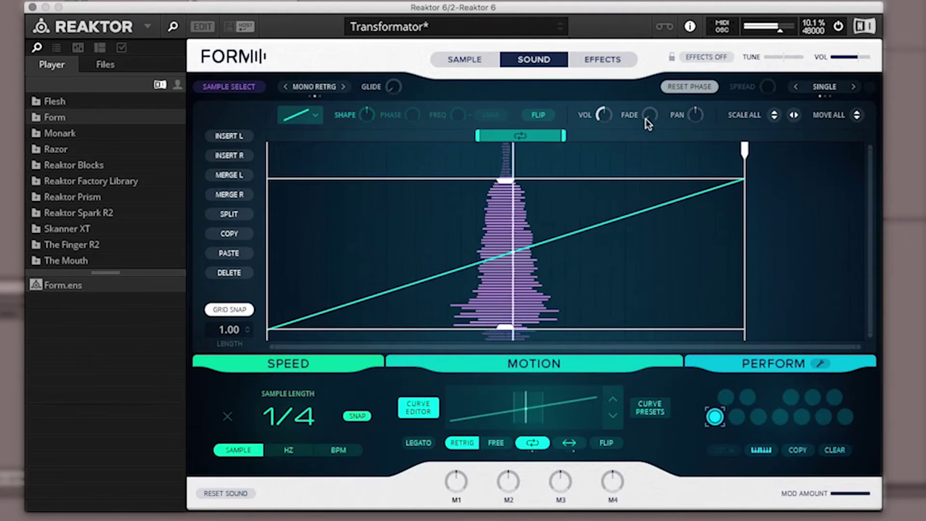
left_click_drag(647, 118, 644, 45)
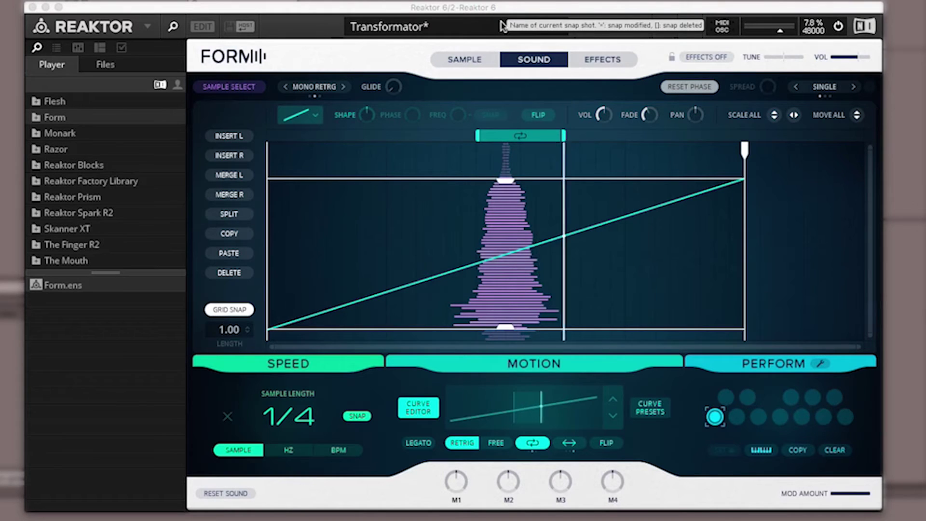
- Return to the main sound controls and assign ENV 2 to the filter cutoff with a positive modulation amount
left_click(535, 60)
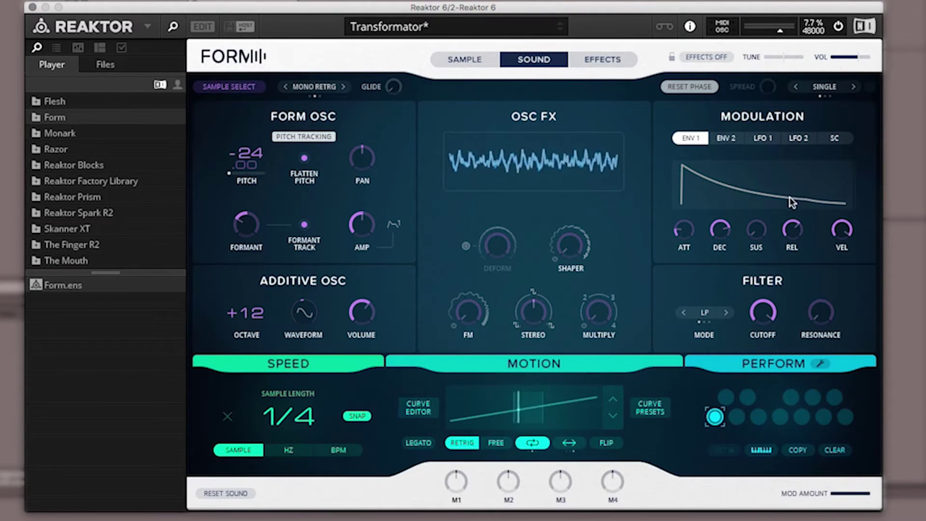
left_click(766, 336)
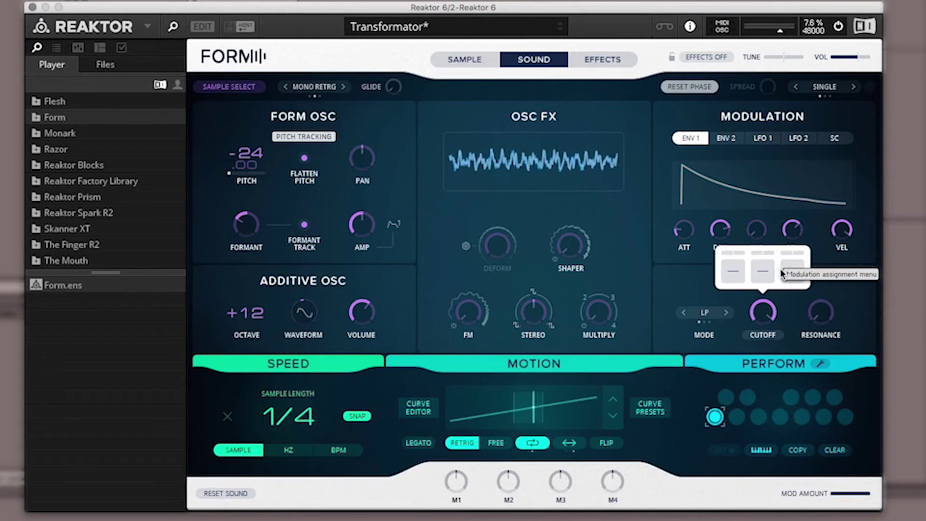
left_click(734, 273)
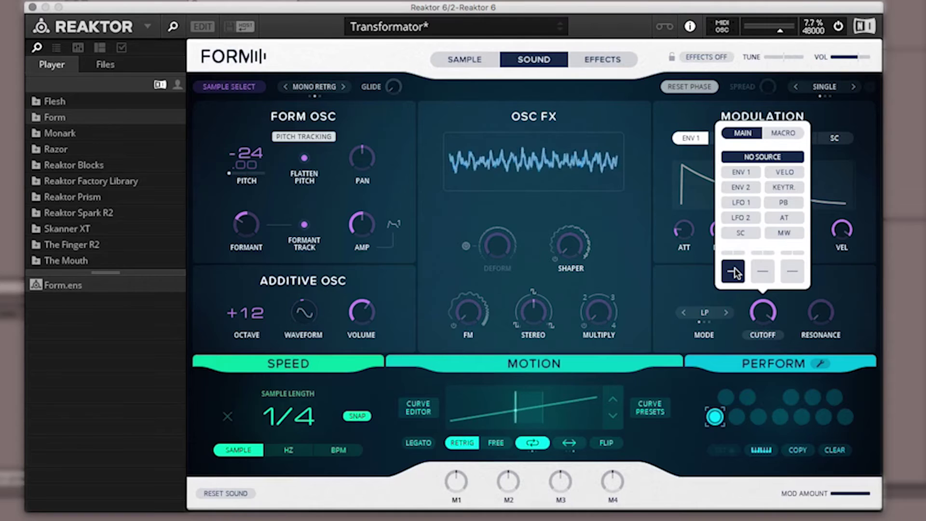
left_click(742, 187)
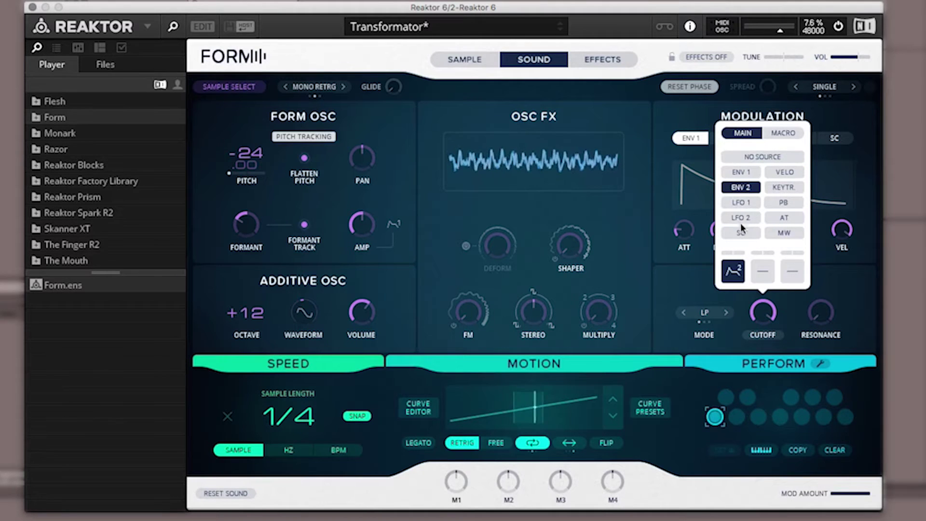
left_click(735, 253)
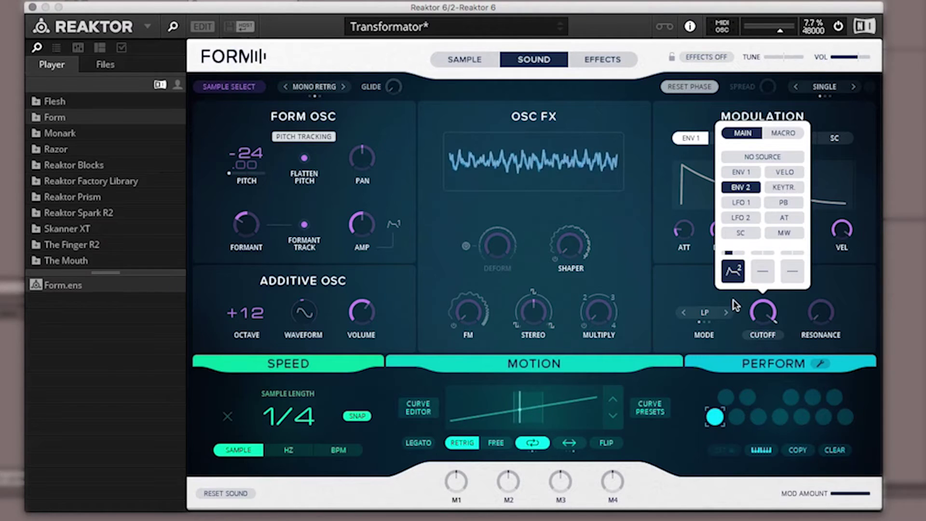
left_click_drag(731, 275, 723, 236)
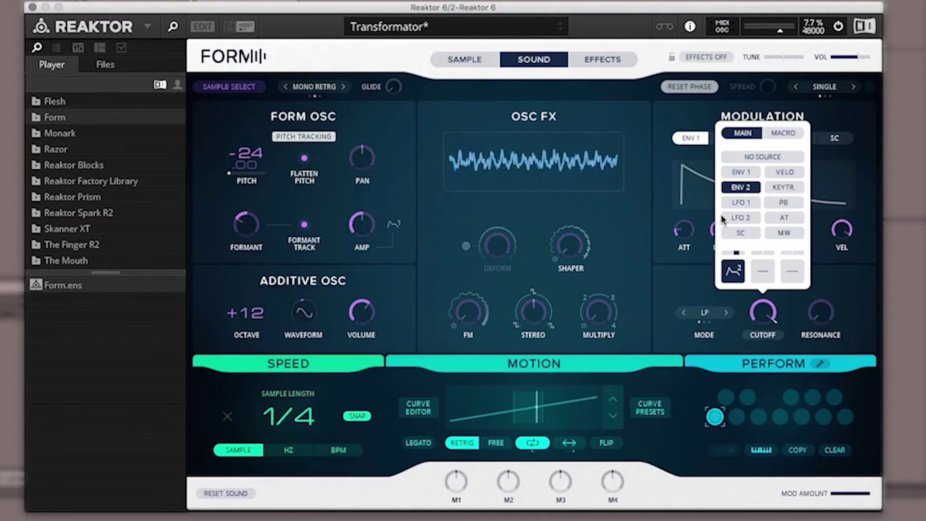
left_click(734, 345)
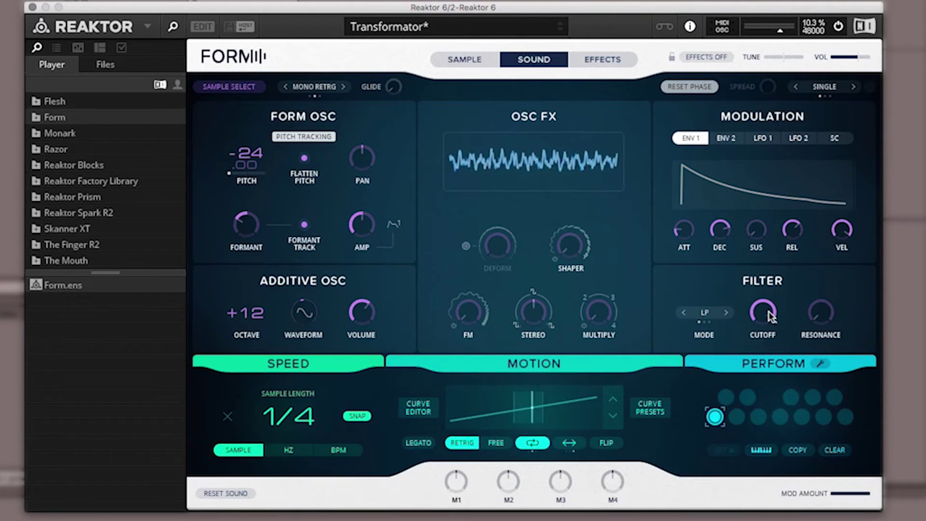
- Lower the low-pass filter's cutoff to 215 Hz and raise its resonance to 0.42
left_click_drag(768, 318, 777, 410)
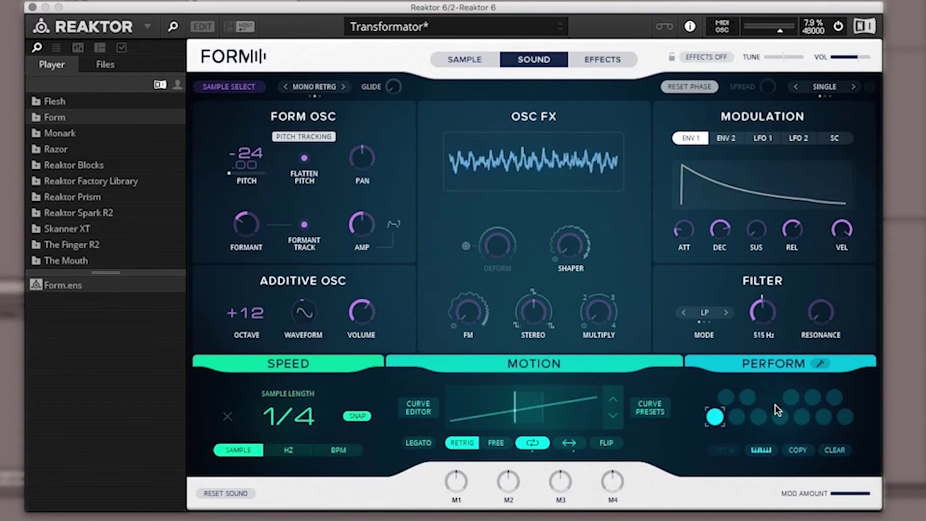
mouse_move(817, 303)
left_click_drag(817, 303, 813, 243)
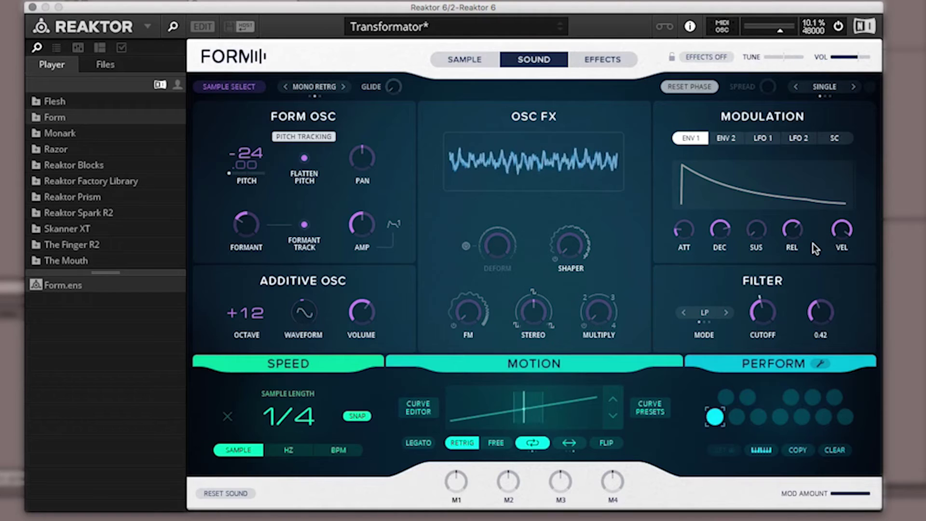
left_click_drag(763, 313, 766, 325)
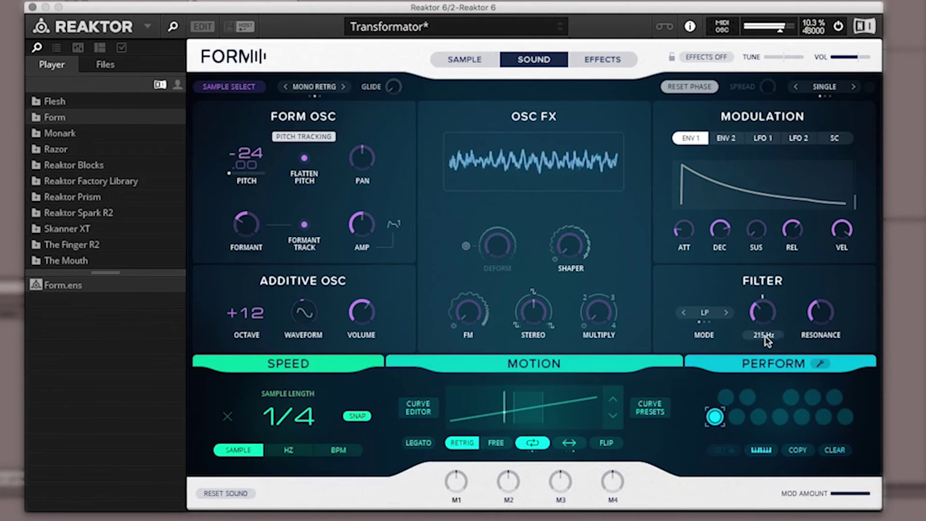
- Increase the ENV 2 modulation amount on the filter cutoff slightly
left_click(768, 337)
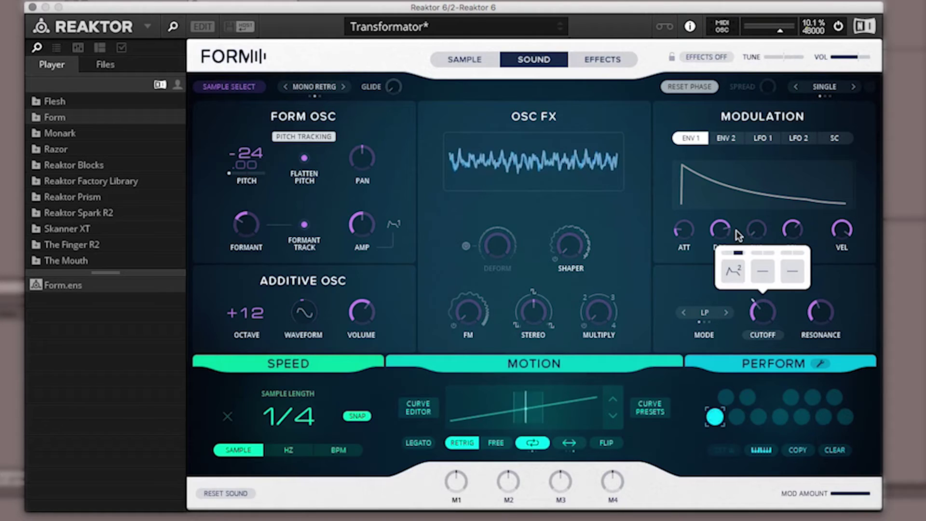
left_click(746, 305)
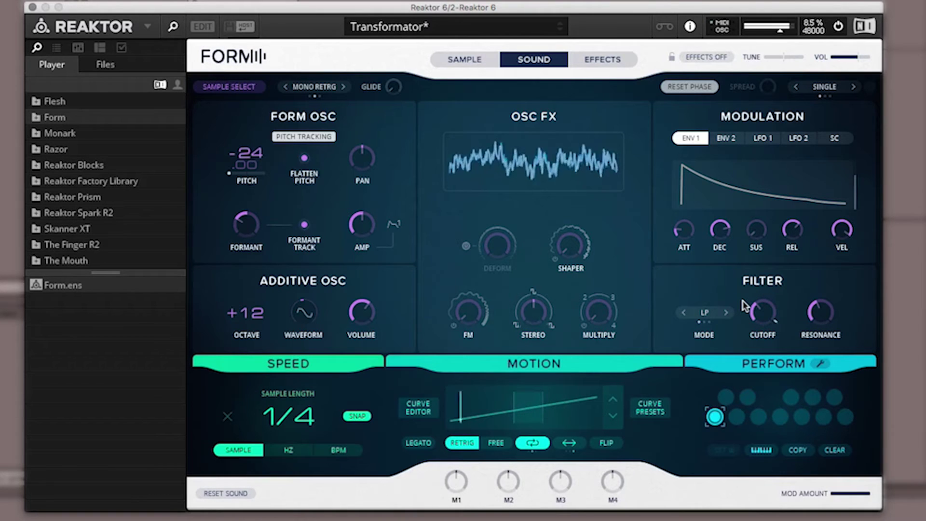
left_click(767, 336)
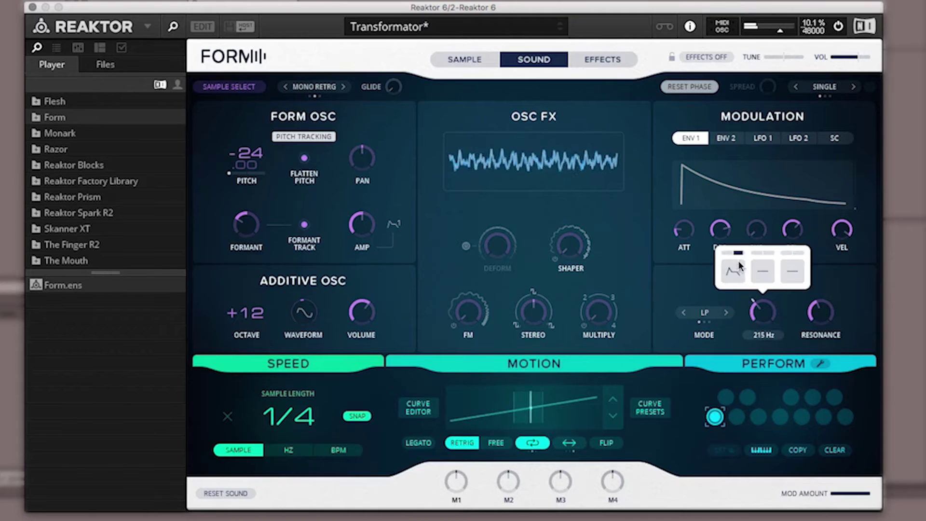
left_click(741, 301)
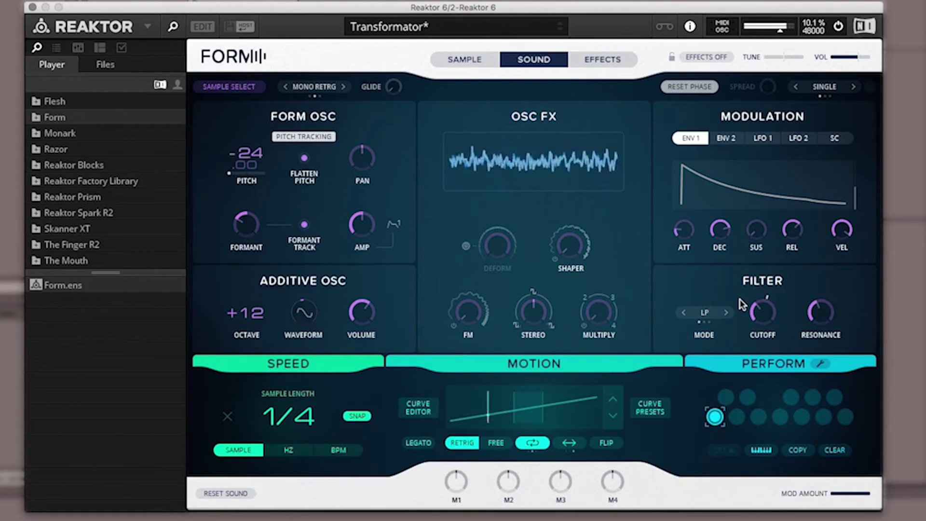
- Shape envelope 2 with a slower attack, shorter decay, sustain of about 0.21 and higher velocity sensitivity
left_click(725, 138)
left_click_drag(682, 231, 758, 279)
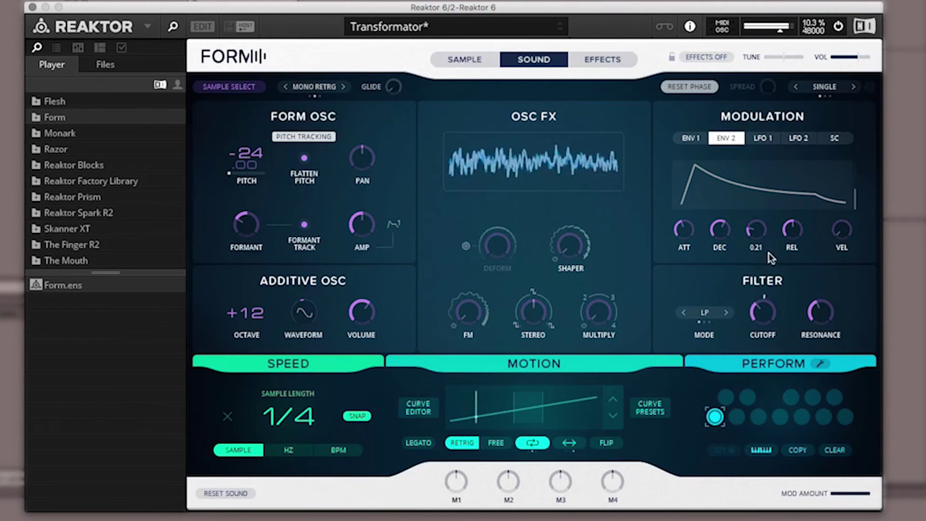
left_click_drag(729, 245, 726, 257)
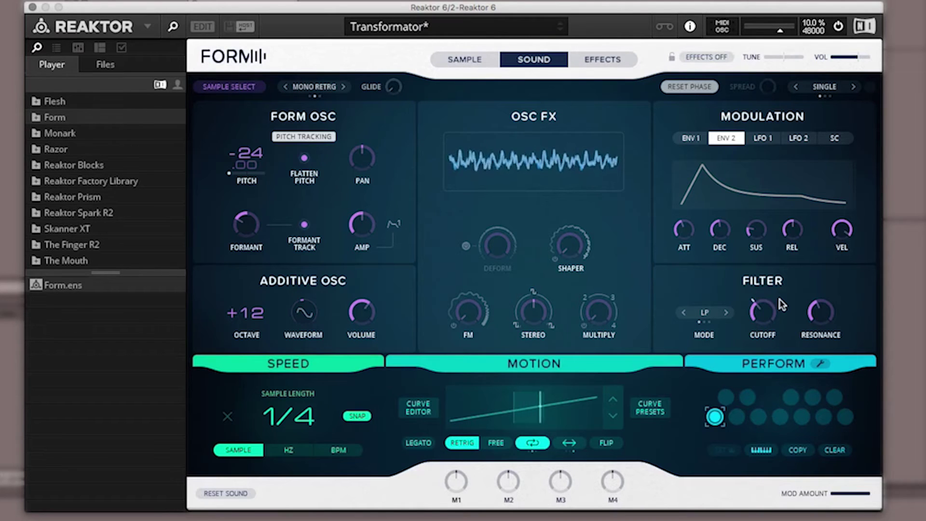
mouse_move(785, 223)
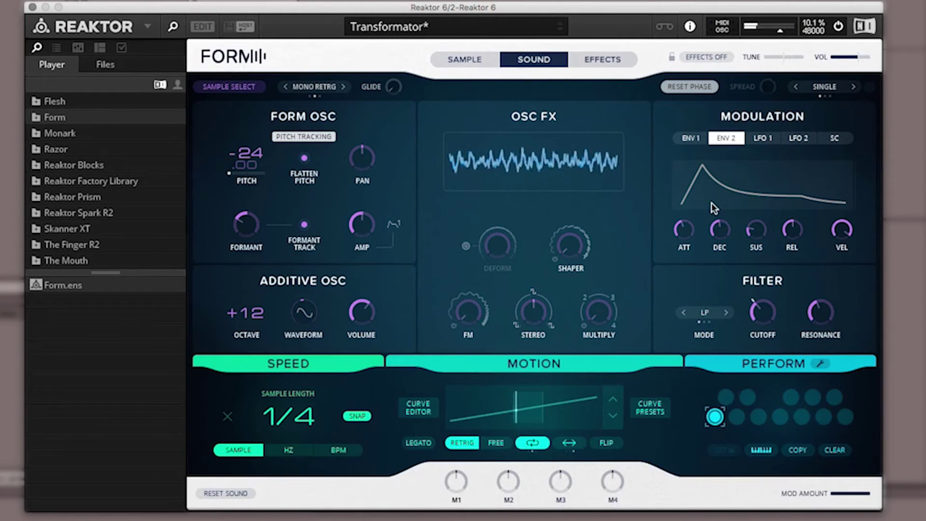
- In the effects, assign the mod wheel (MW) to the Warmth Drive with a positive modulation amount
left_click(600, 63)
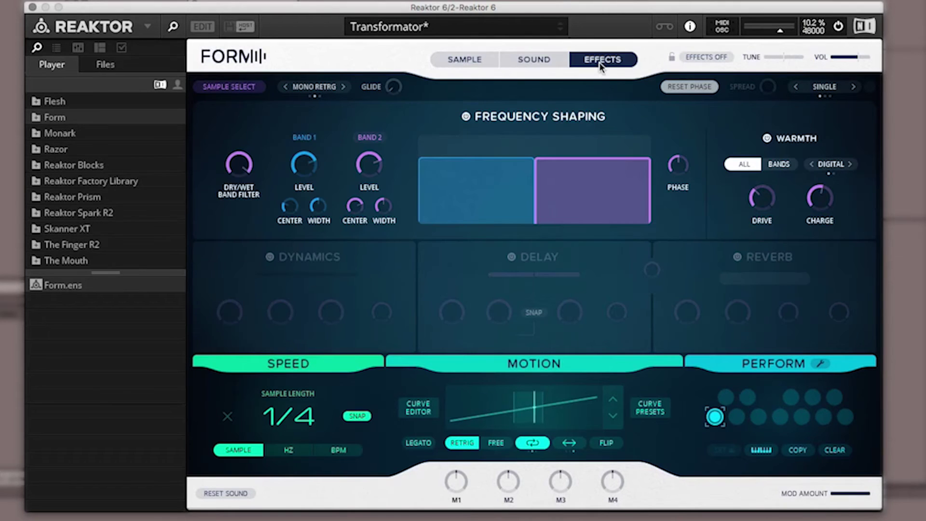
left_click(767, 225)
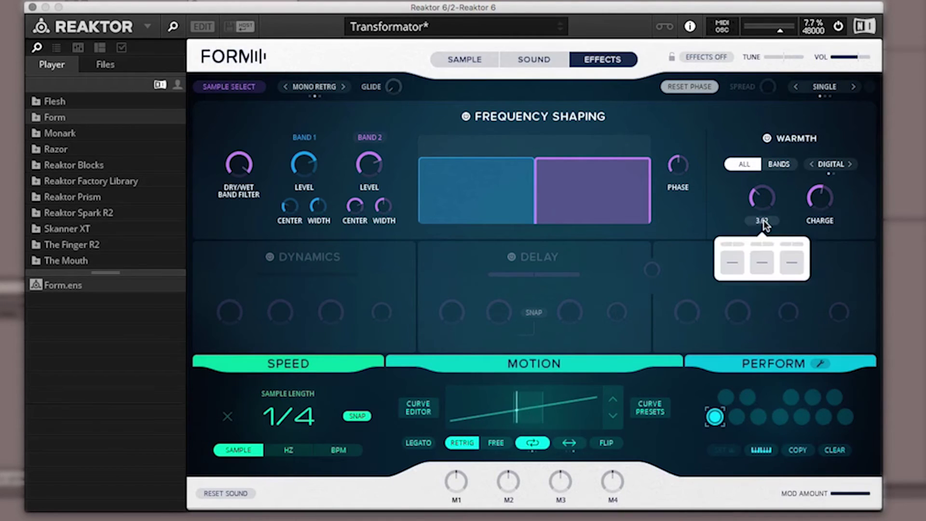
left_click(732, 264)
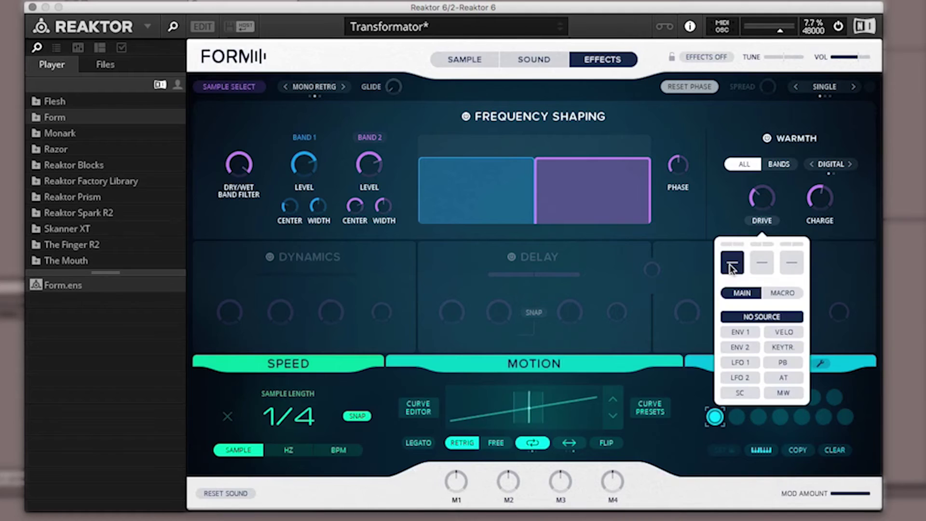
left_click(784, 393)
left_click_drag(738, 246, 732, 199)
left_click(745, 207)
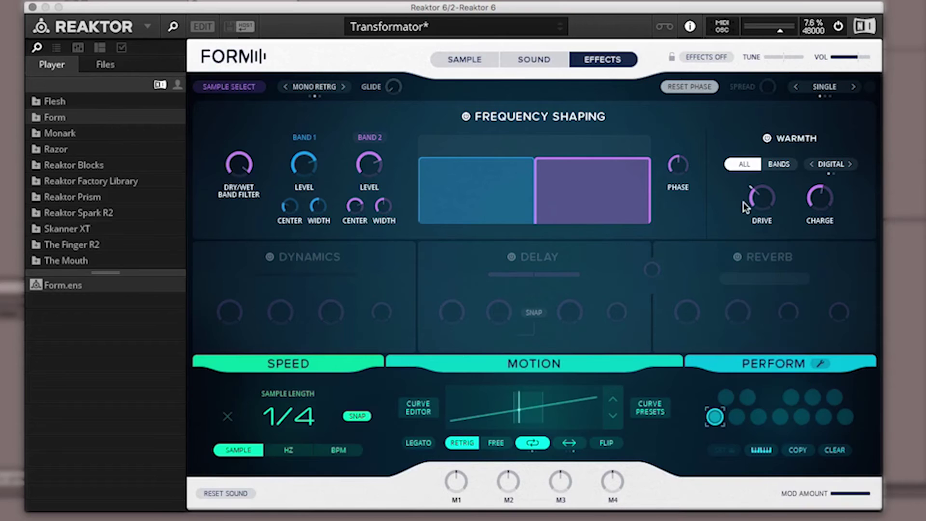
left_click(760, 205)
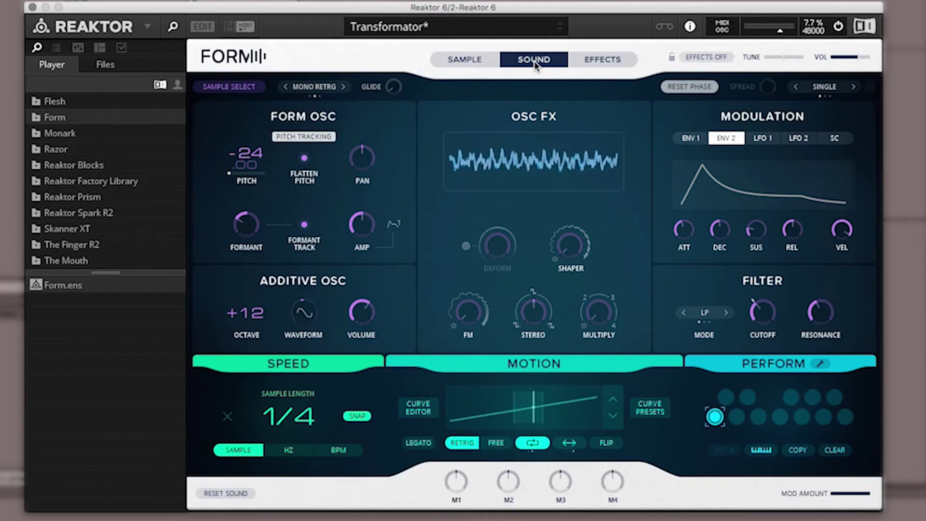
- Relabel the first macro knob, M1, as Time
left_click(457, 500)
left_click(456, 316)
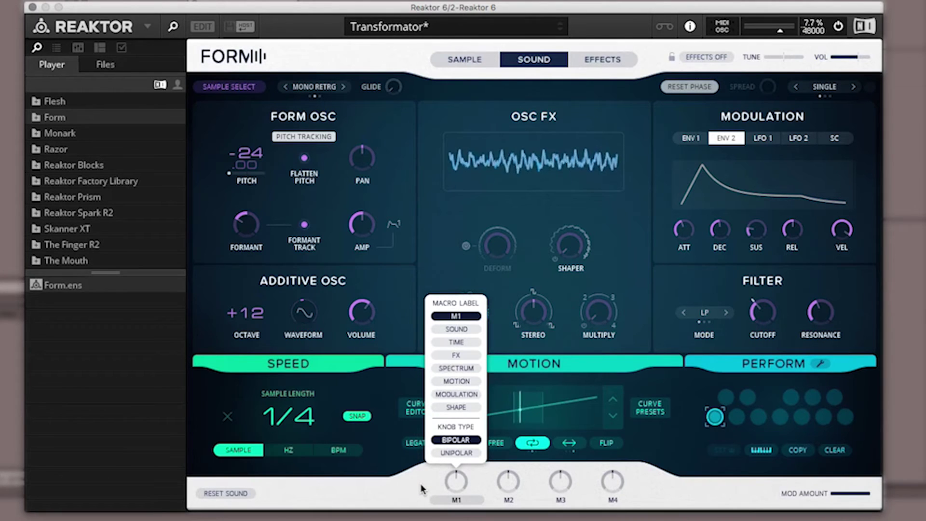
left_click(461, 343)
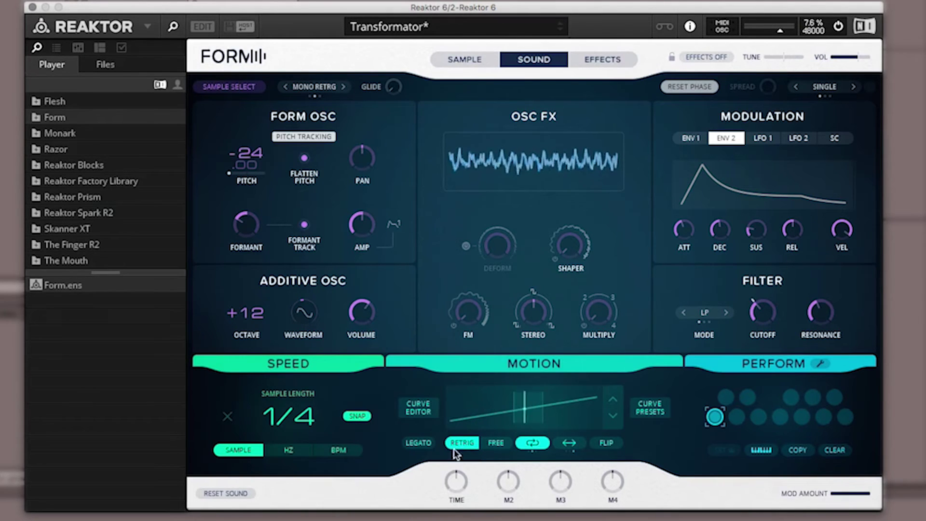
- Assign macro M1 to envelope 1's decay with a negative modulation amount and test the Time macro, returning it to centre
left_click(697, 136)
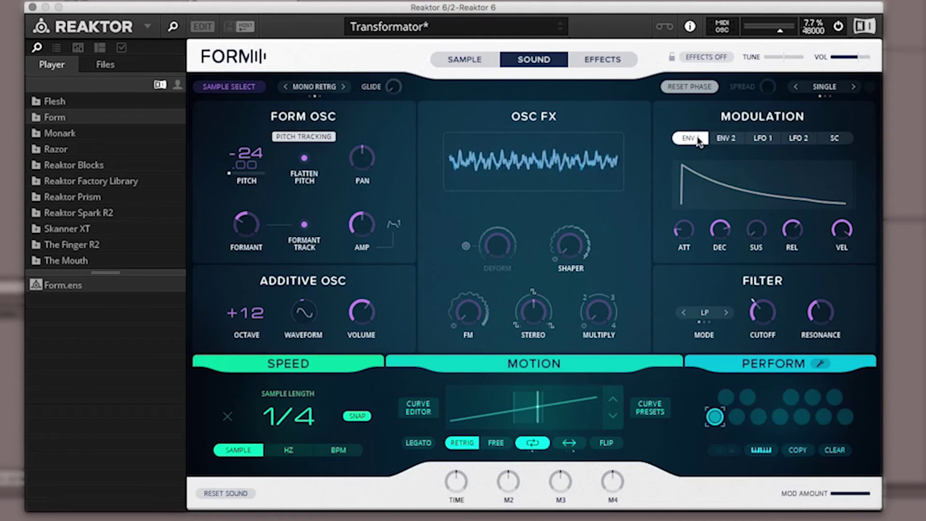
left_click(719, 247)
left_click(698, 288)
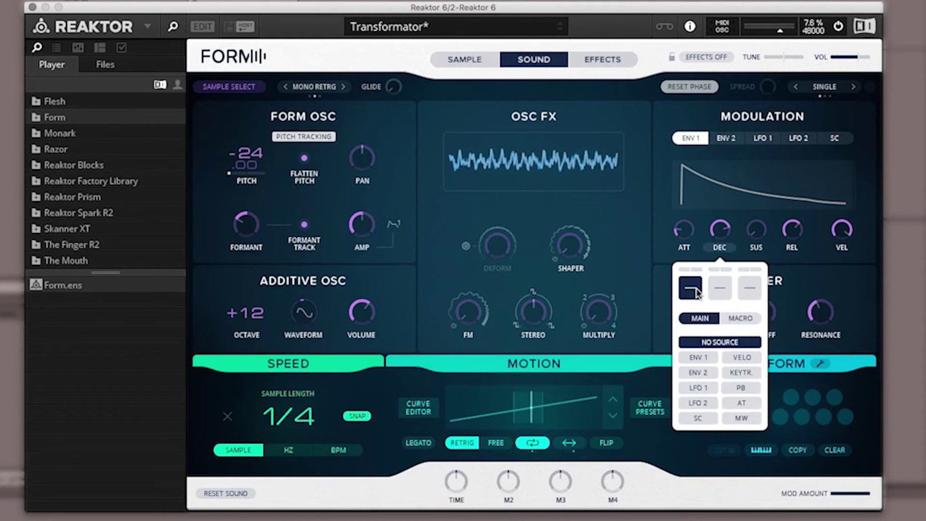
left_click(744, 318)
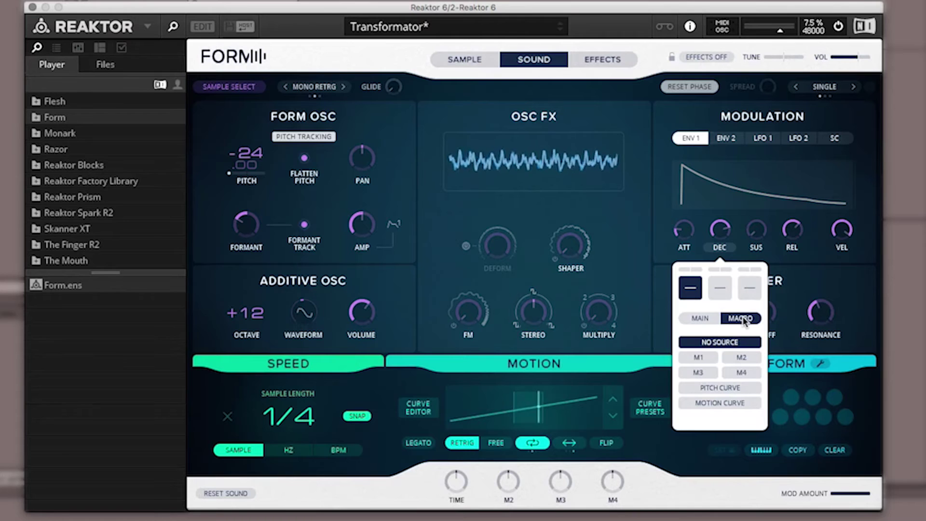
left_click(702, 357)
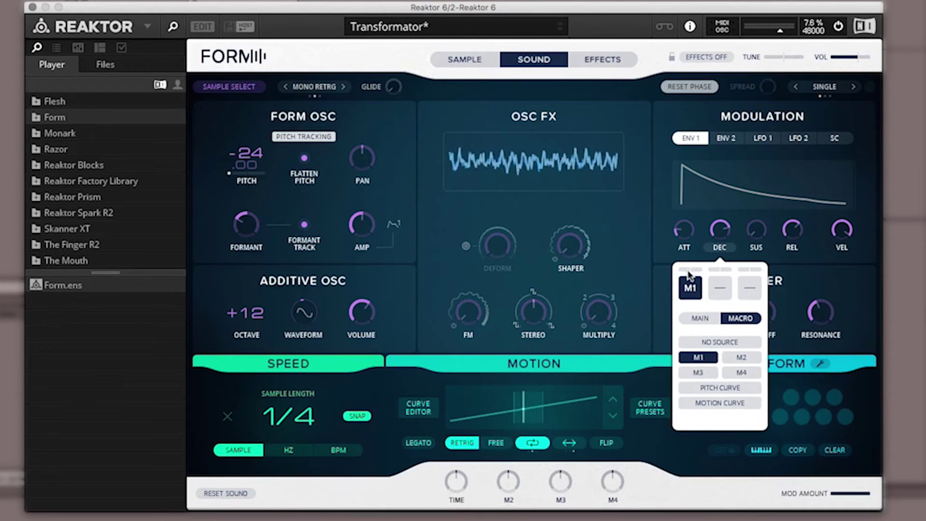
left_click_drag(690, 272, 702, 264)
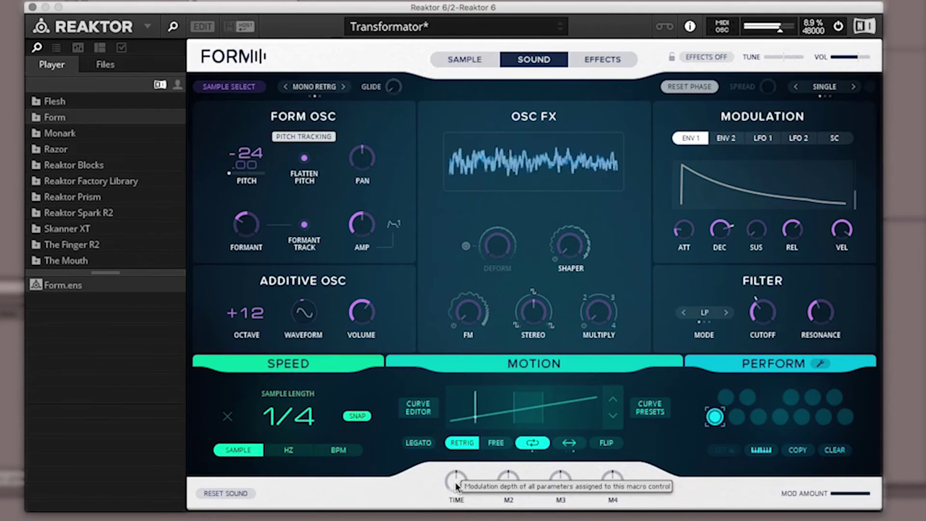
left_click_drag(457, 484, 455, 421)
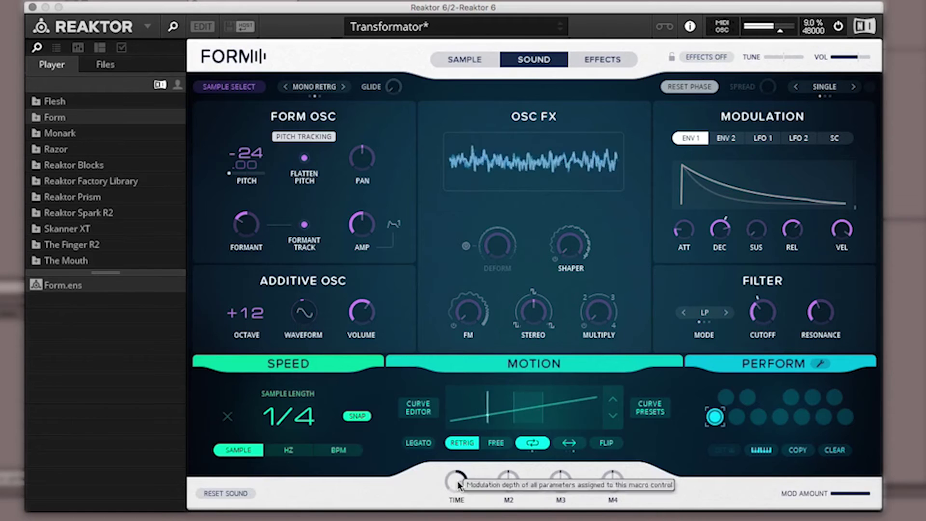
mouse_move(459, 485)
left_mouse_down()
mouse_move(459, 520)
mouse_move(456, 471)
left_mouse_up()
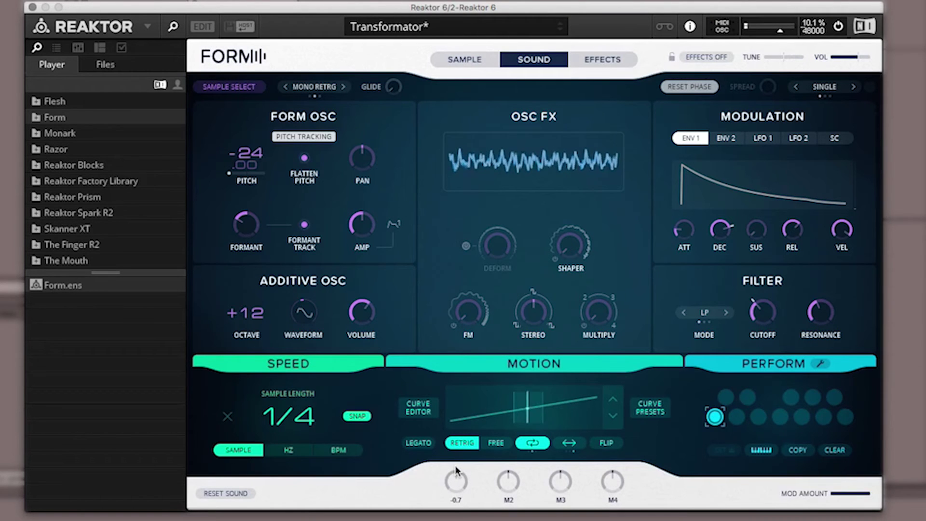
- Assign macro M1 to the sample length with a small positive modulation amount
left_click(294, 395)
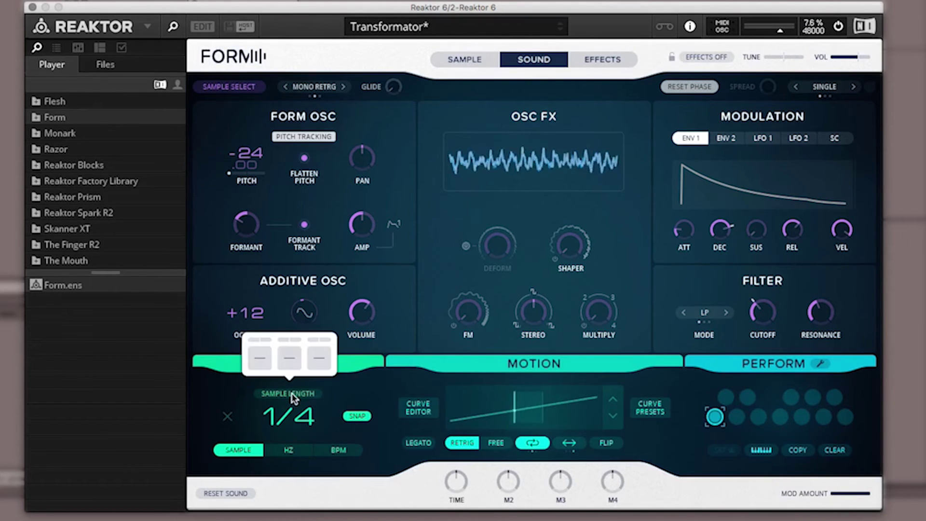
left_click(260, 357)
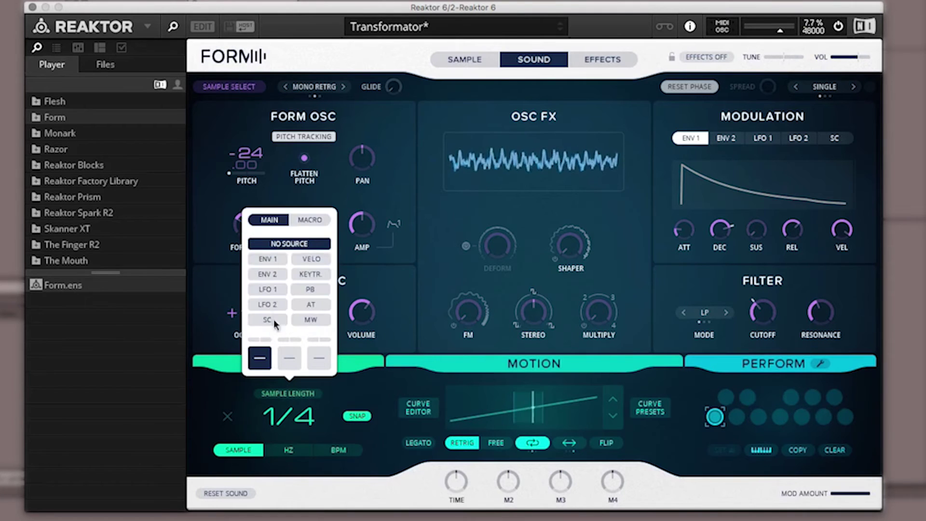
left_click(306, 218)
left_click(267, 257)
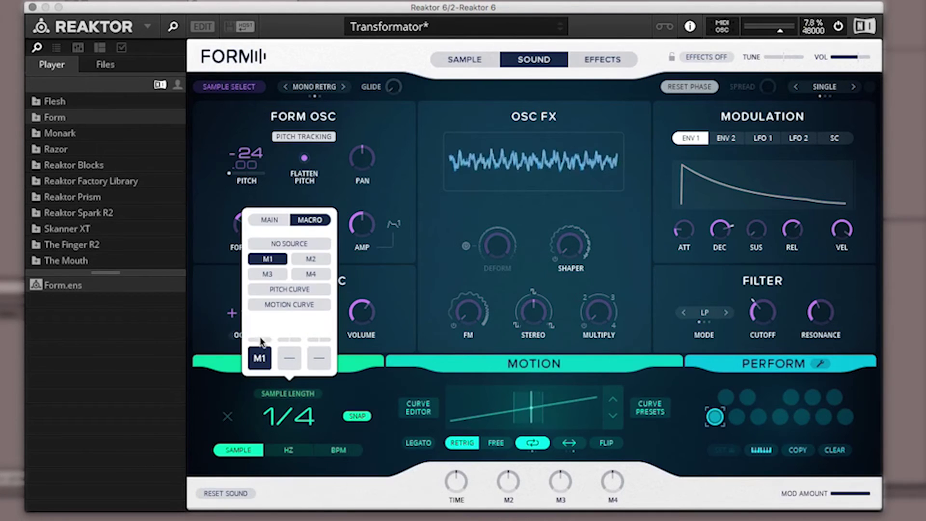
left_click_drag(260, 343, 263, 307)
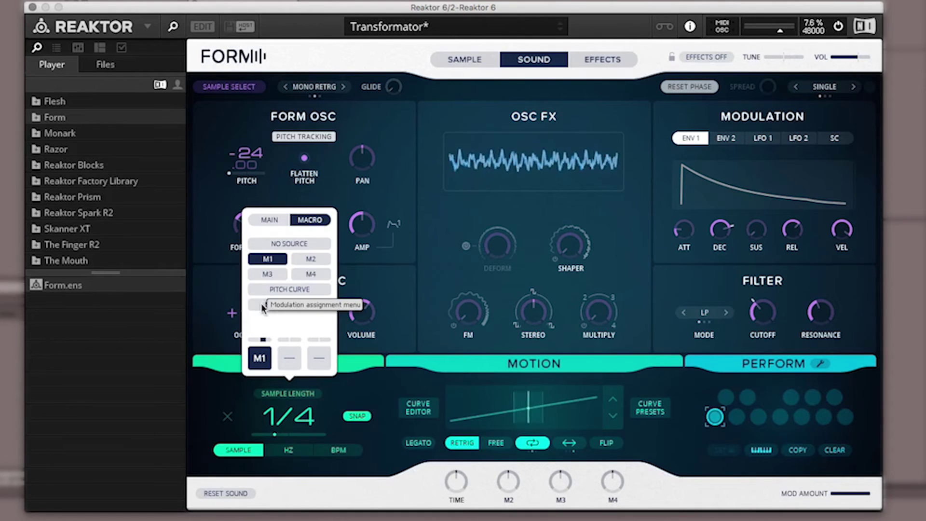
- Turn the Time macro to a setting below centre and relabel the second macro knob, M2, as Spectrum
left_click(404, 487)
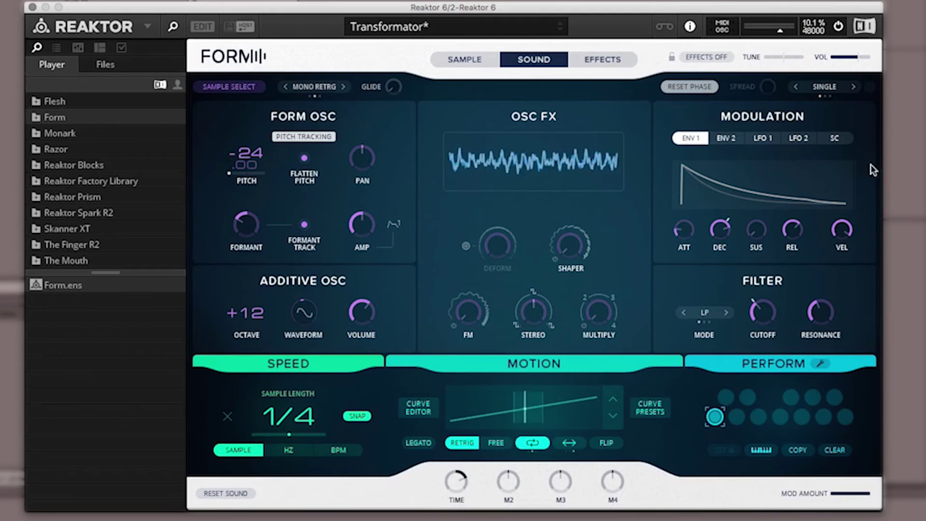
left_click_drag(456, 481, 456, 504)
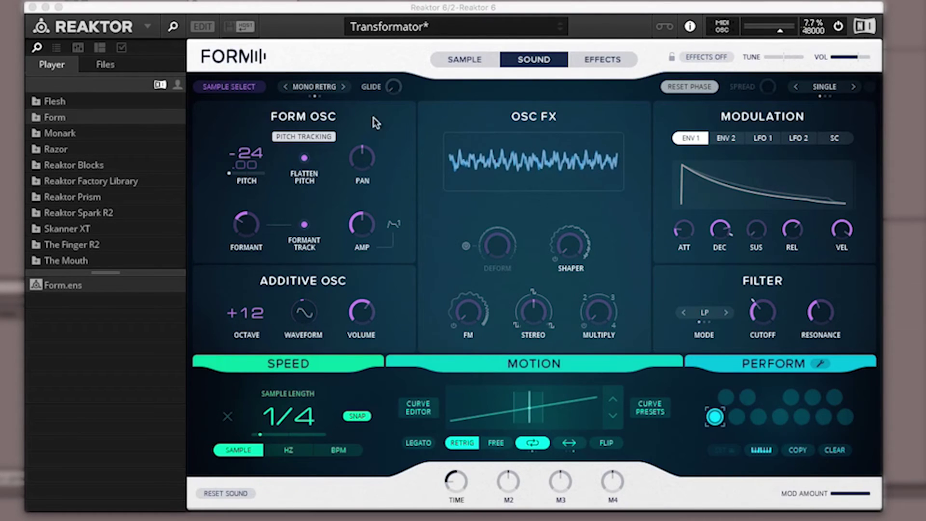
left_click(511, 502)
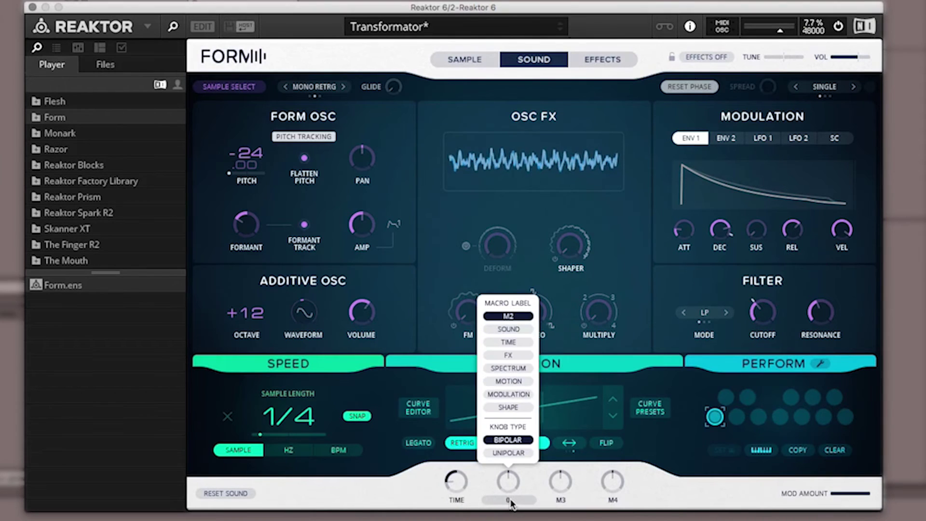
left_click(507, 369)
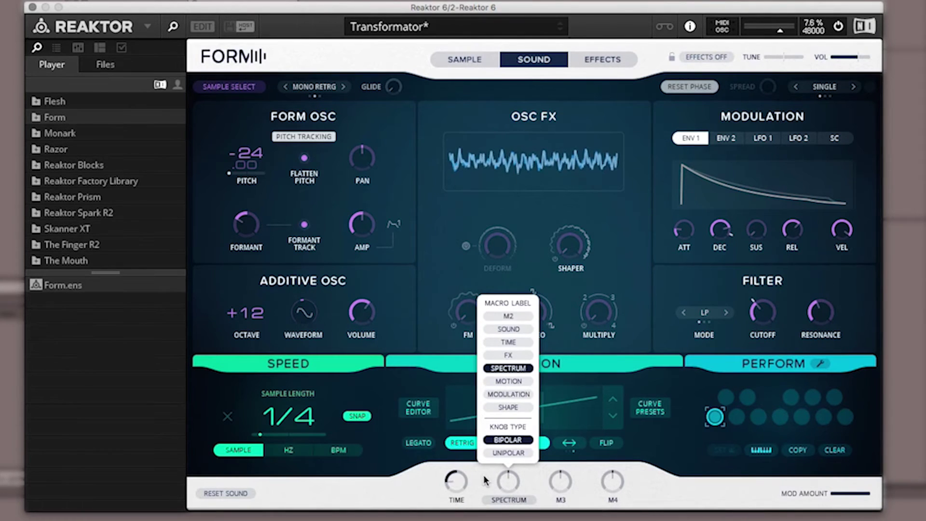
- Assign macro M2 to the filter cutoff's second modulation slot with a positive modulation amount
left_click(752, 332)
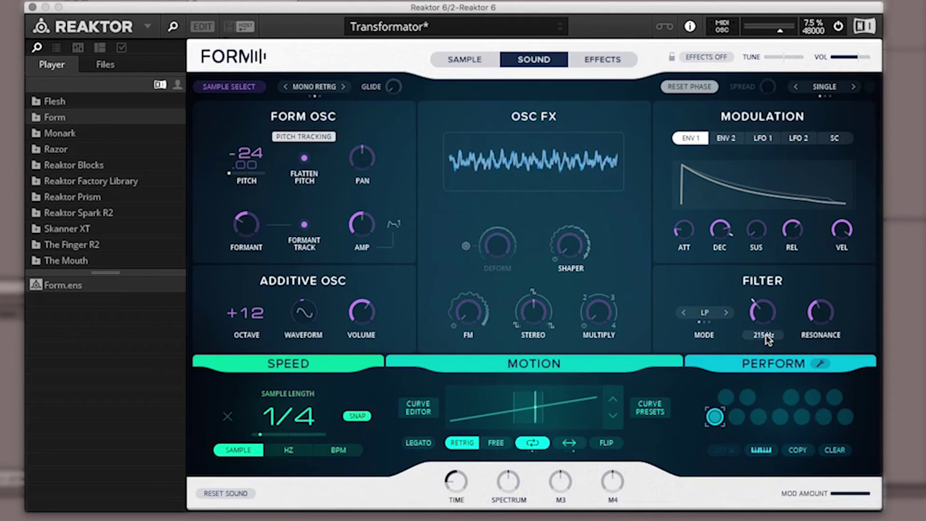
left_click(764, 335)
left_click(765, 273)
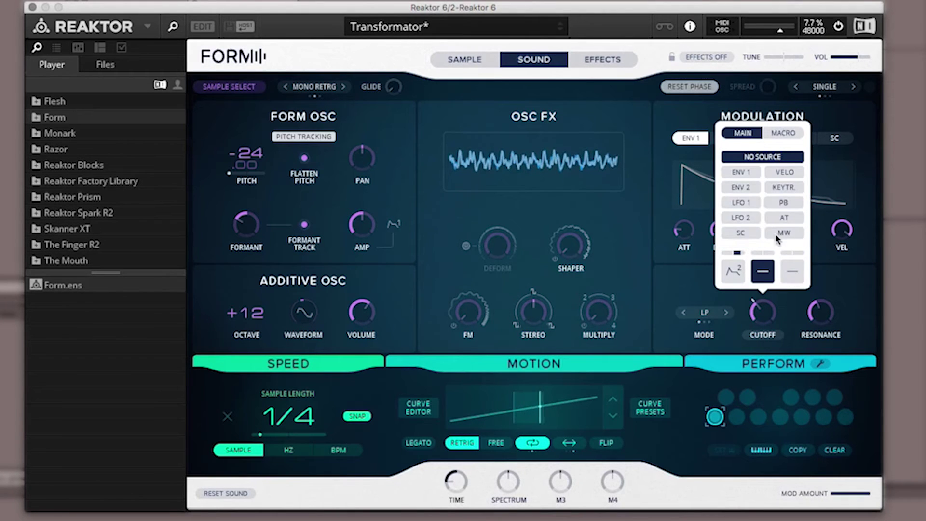
left_click(783, 133)
left_click(783, 172)
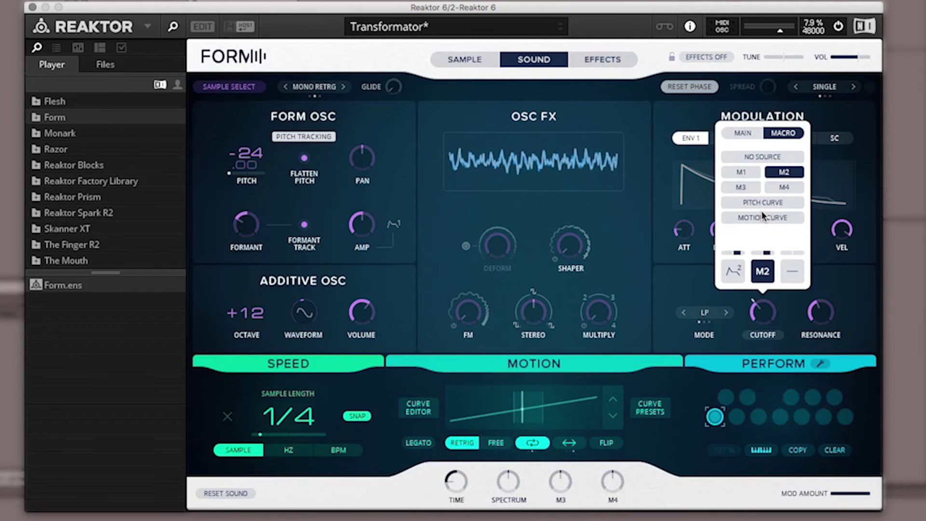
left_click(789, 317)
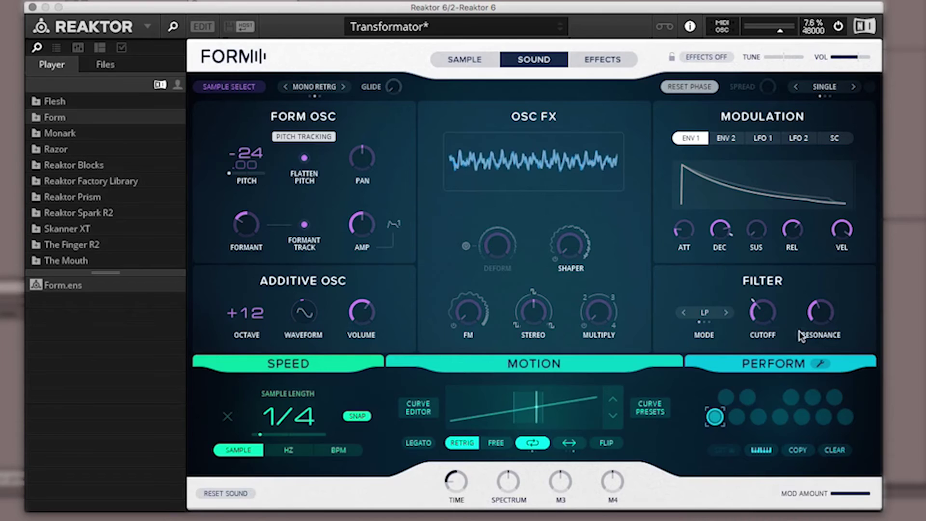
- Assign macro M2 to the filter resonance with a negative modulation amount
left_click(825, 335)
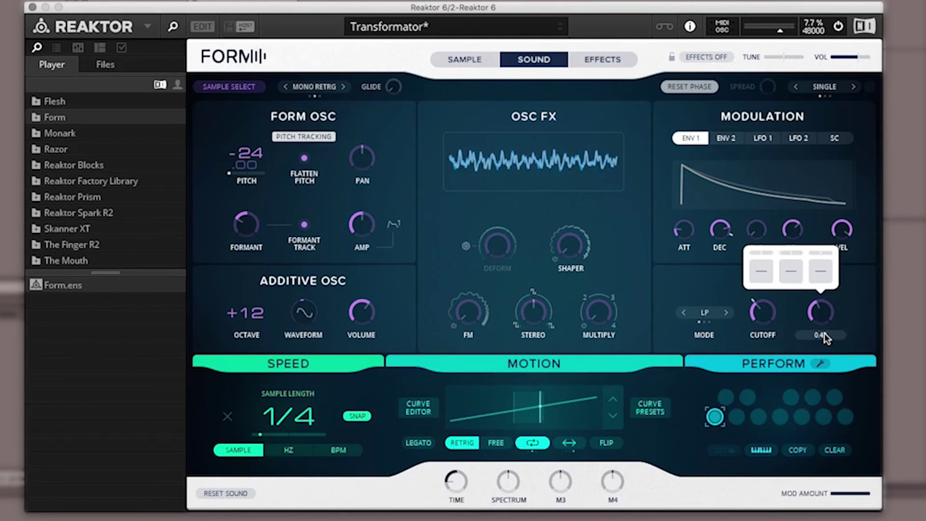
left_click(762, 271)
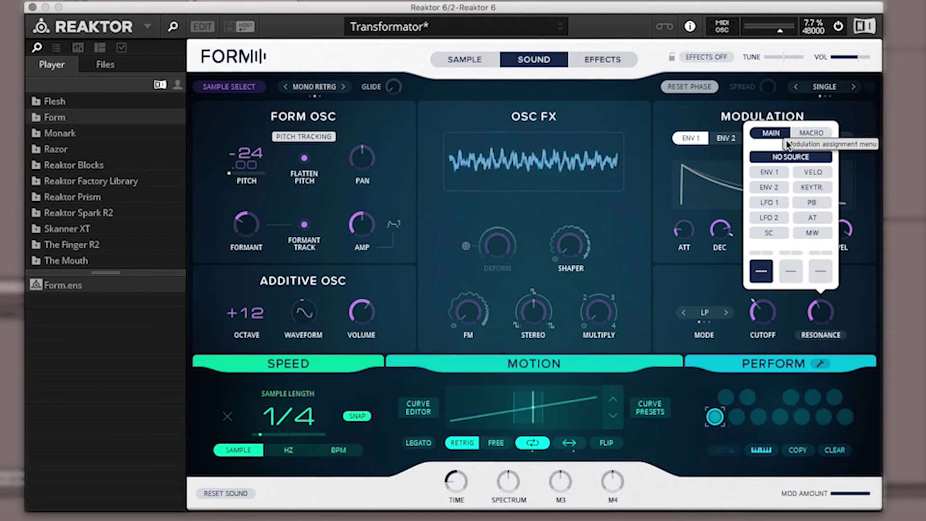
left_click(814, 134)
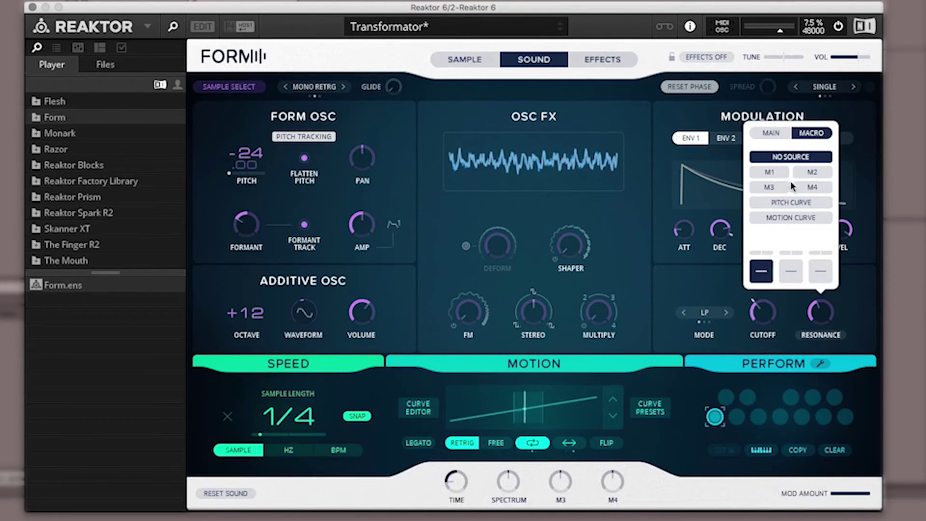
left_click(814, 172)
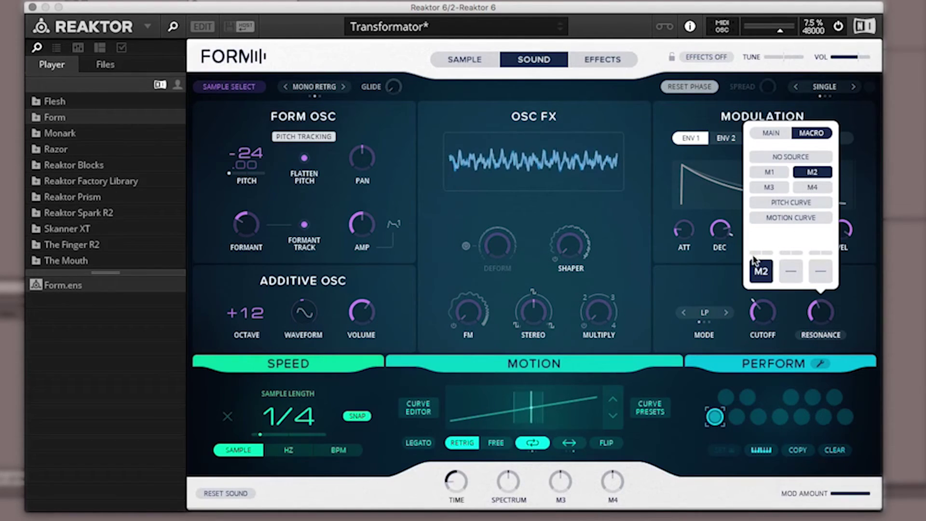
left_click_drag(763, 257, 762, 263)
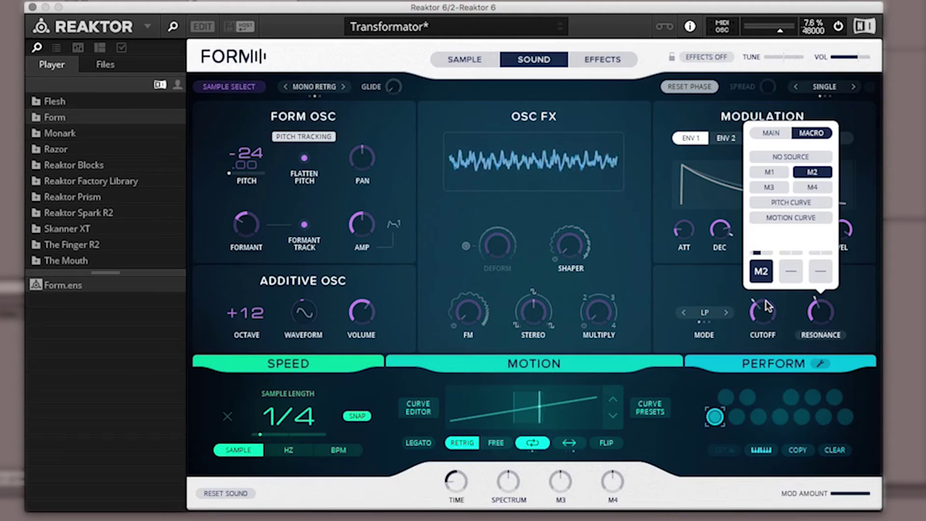
- Sweep the Spectrum macro to test it, fine-tune the filter cutoff, and leave the macro somewhat above centre
left_click(408, 490)
mouse_move(509, 499)
left_click_drag(509, 499, 508, 519)
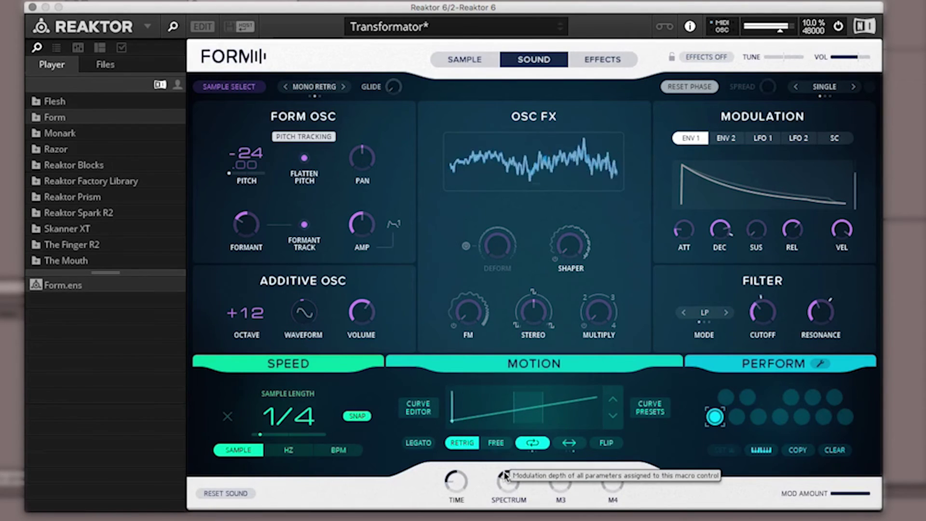
left_click_drag(505, 475, 502, 458)
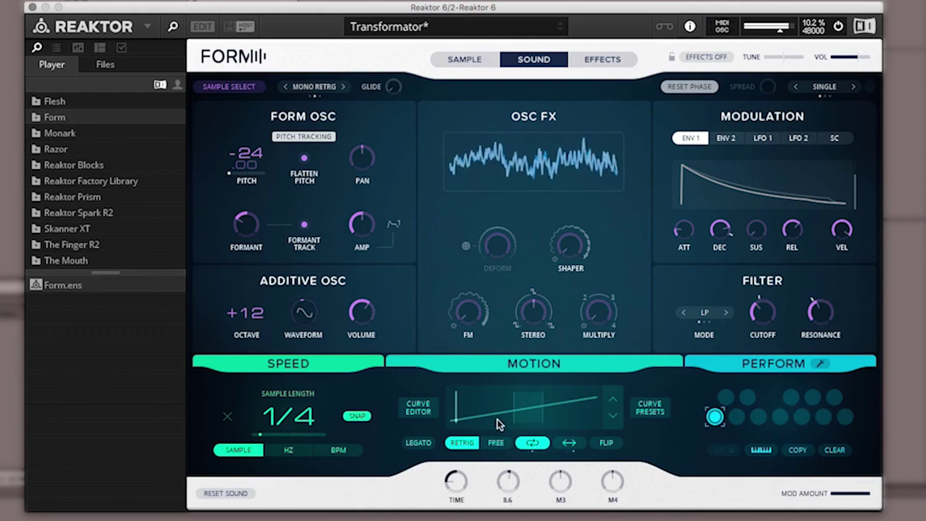
left_click_drag(760, 308, 757, 318)
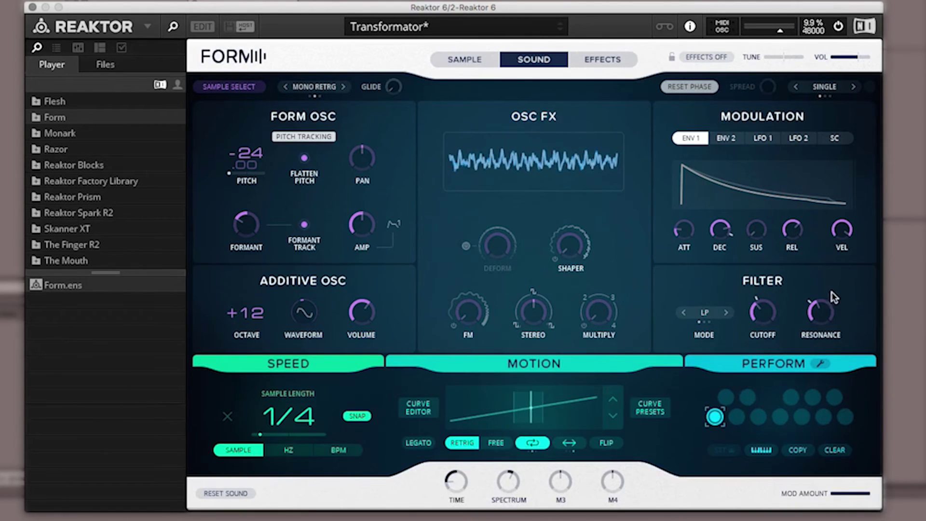
left_click_drag(506, 485, 505, 449)
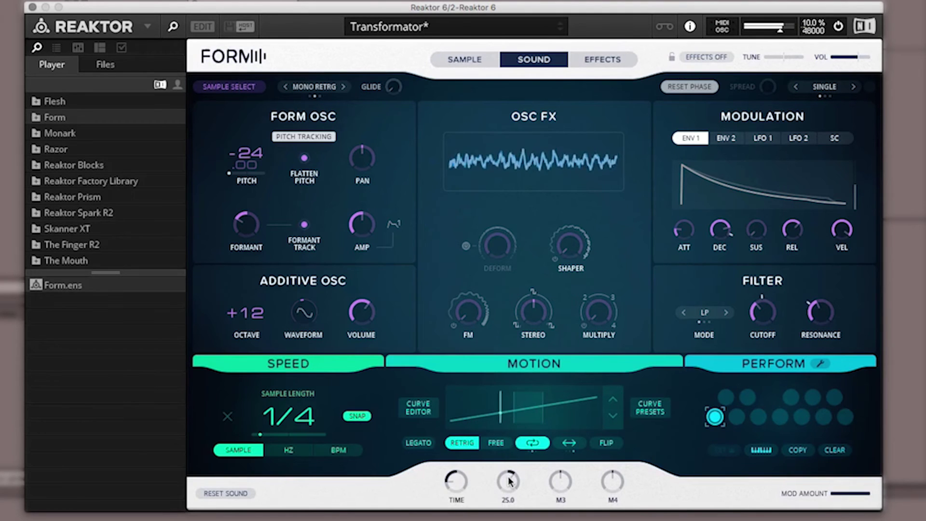
- Relabel the third macro knob, M3, as Sound
left_click(561, 503)
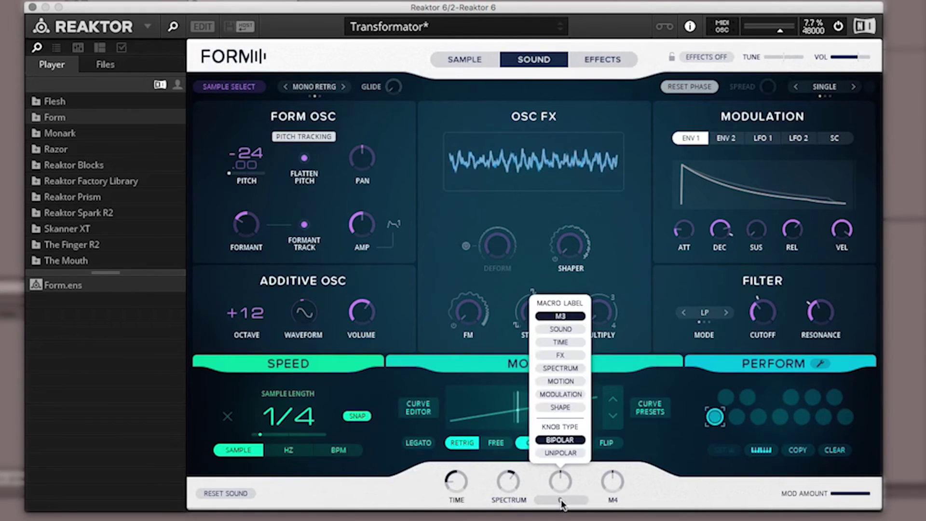
left_click(560, 330)
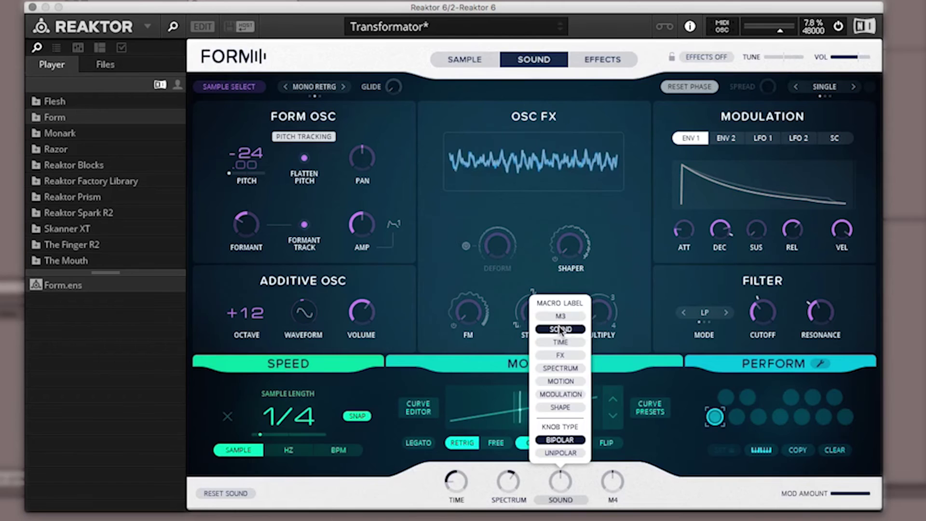
left_click(476, 356)
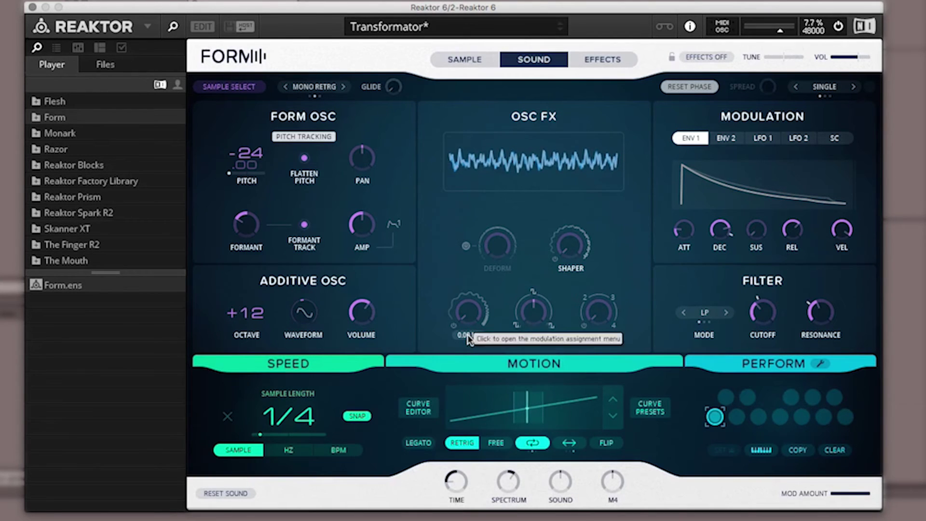
- Assign macro M3 to FM in the oscillator effects with a positive modulation amount and try out the FM level
left_click(467, 334)
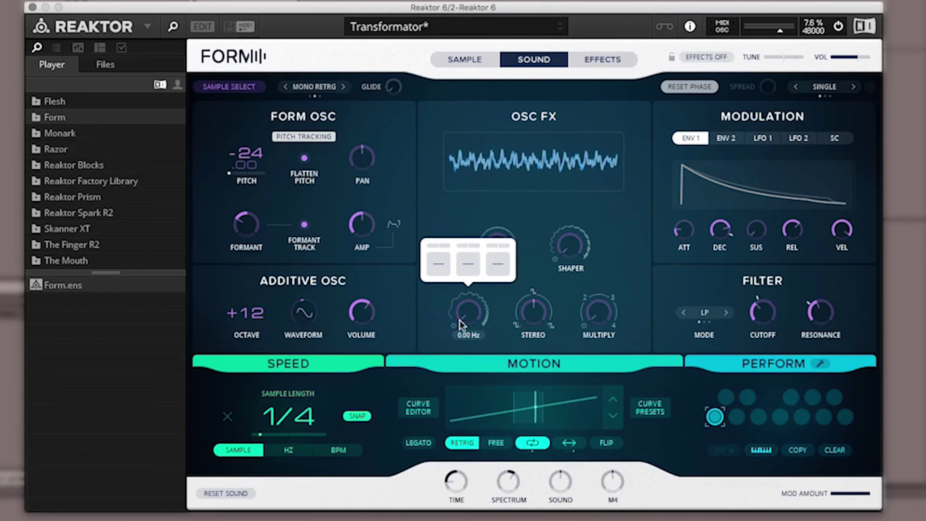
left_click(438, 265)
left_click(489, 126)
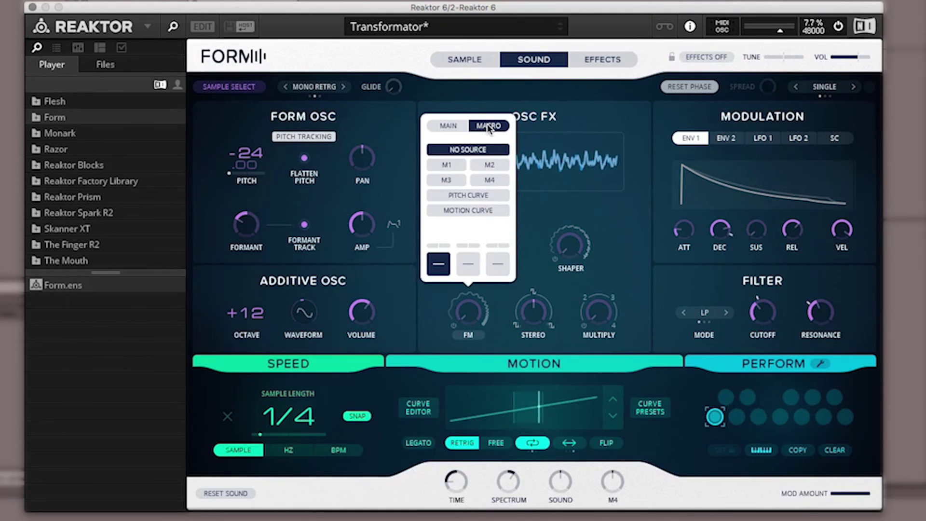
left_click(446, 180)
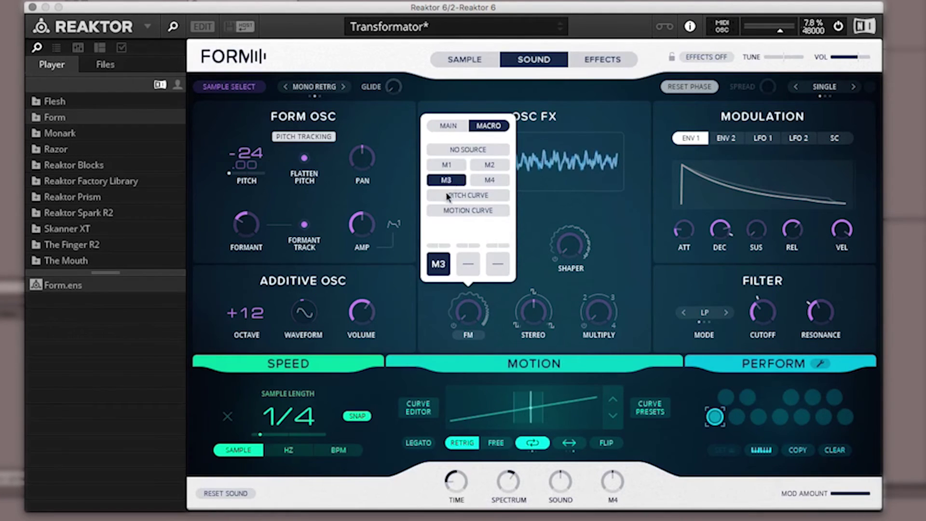
left_click(439, 313)
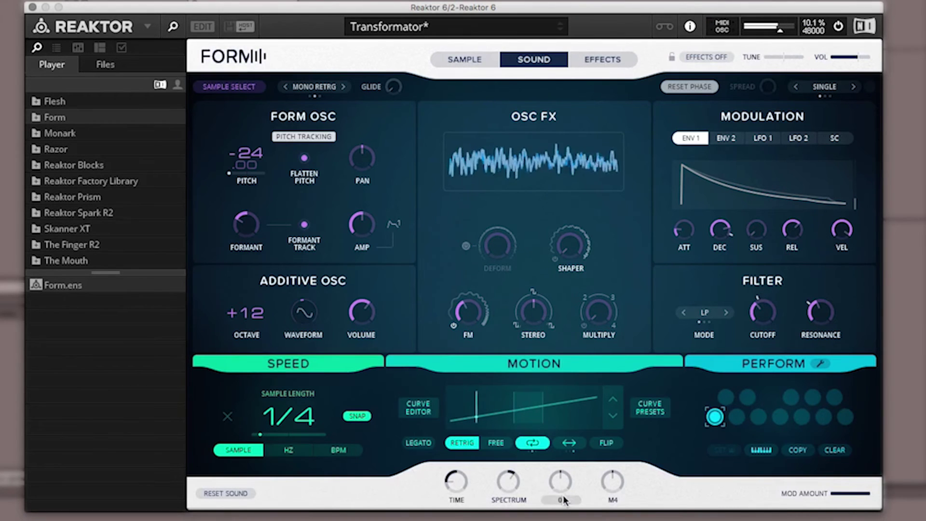
left_click(469, 336)
left_click_drag(433, 246, 452, 279)
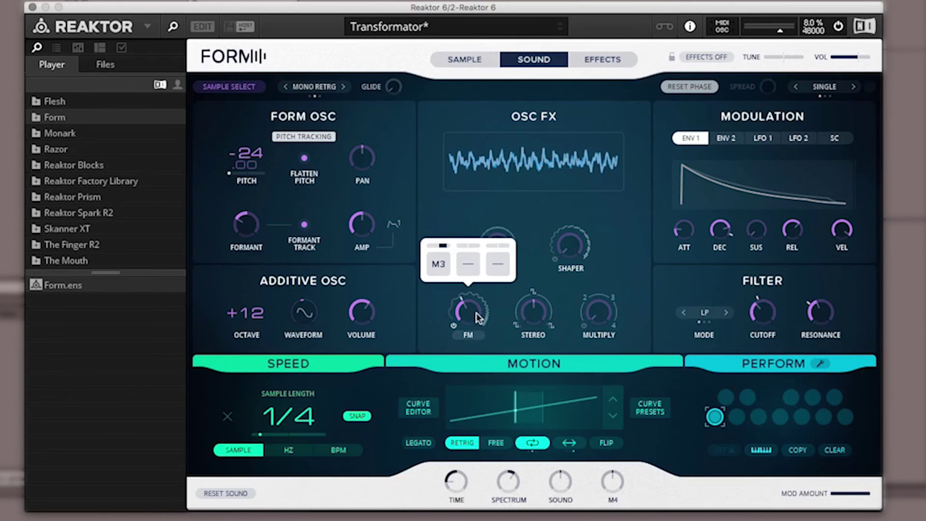
- Switch the Sound macro's knob type to Unipolar and test it, returning it to its minimum
left_click(560, 498)
left_click(560, 499)
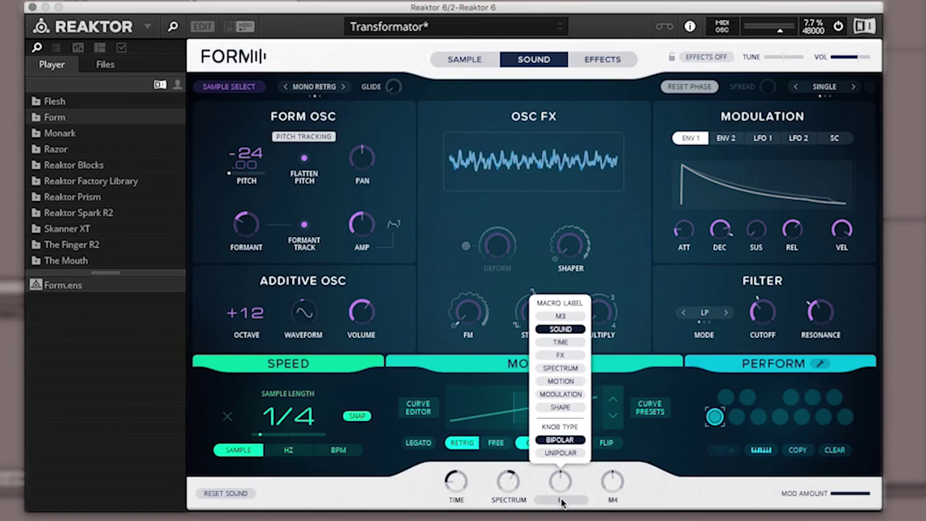
left_click(561, 452)
mouse_move(563, 486)
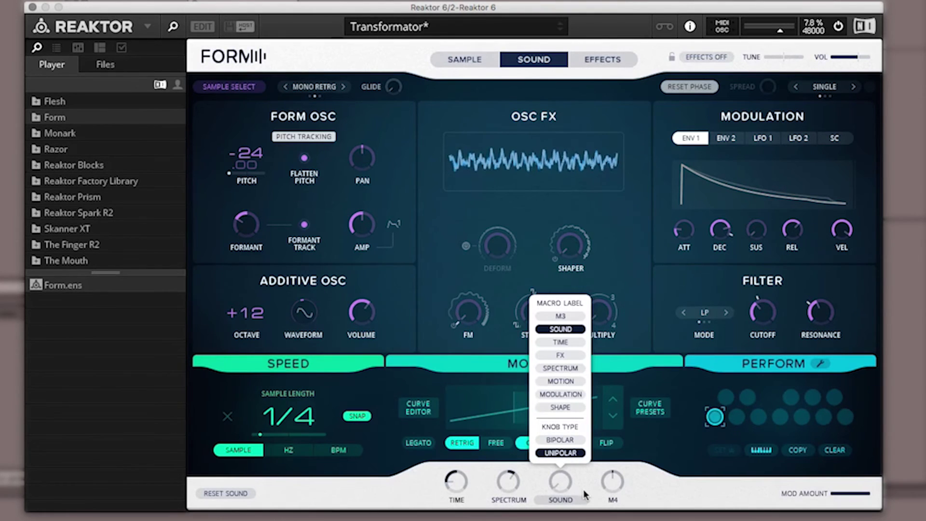
left_click(549, 485)
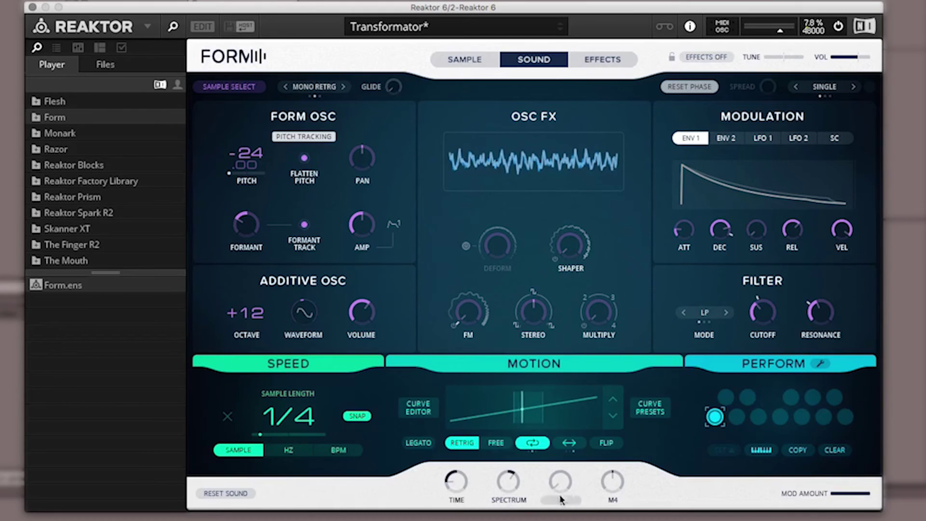
left_click_drag(560, 481, 557, 516)
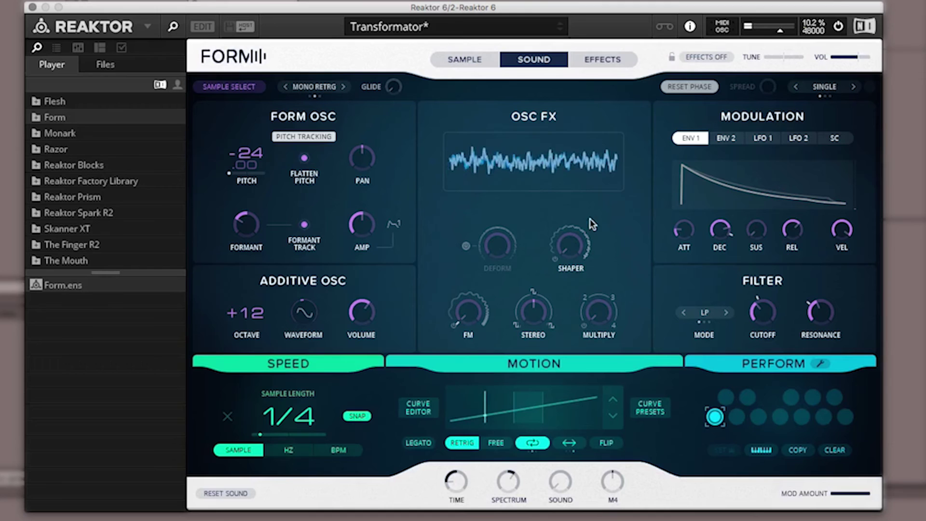
- Raise the Shaper in the oscillator effects and ease it back to a moderate amount
mouse_move(550, 246)
left_click_drag(550, 246, 568, 166)
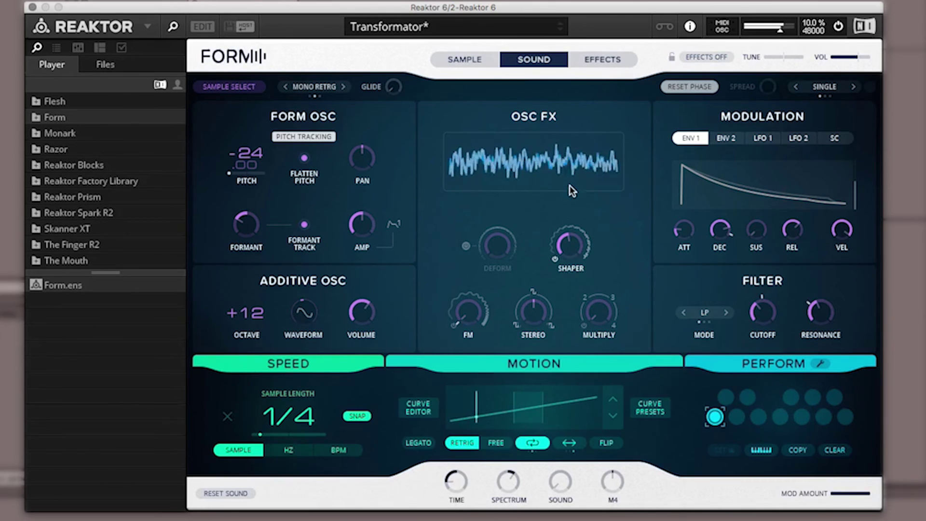
left_click_drag(570, 239, 570, 271)
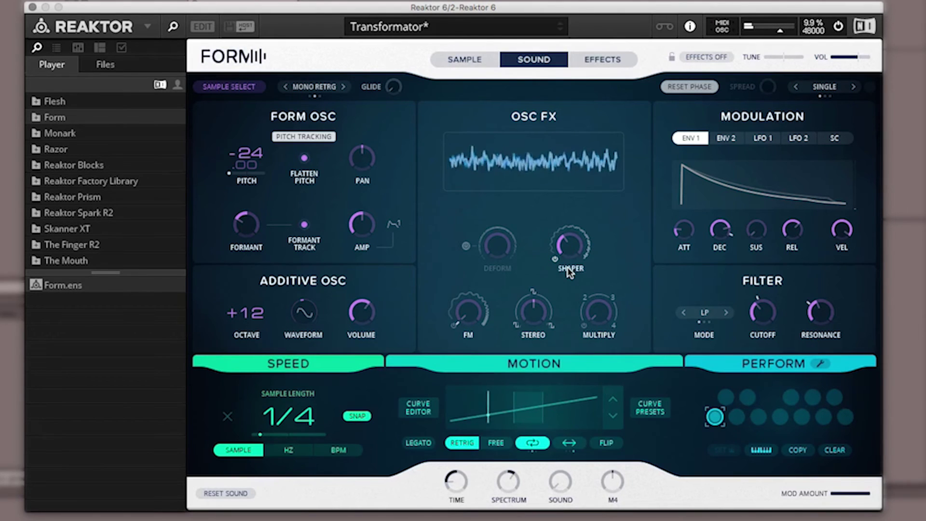
- Turn up Multiply in the oscillator effects, then lower it to a low setting of about 1.6
mouse_move(598, 311)
left_mouse_down()
mouse_move(597, 287)
mouse_move(597, 306)
left_mouse_up()
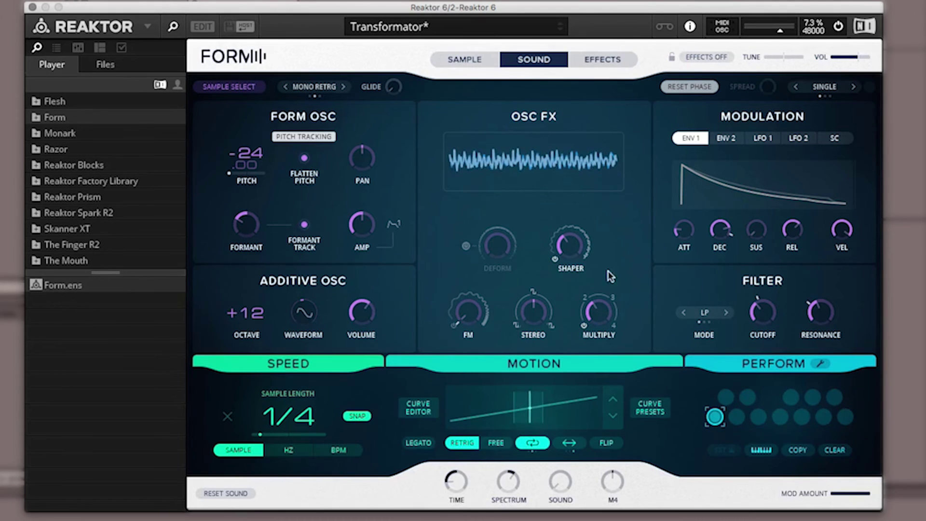
left_click(599, 311)
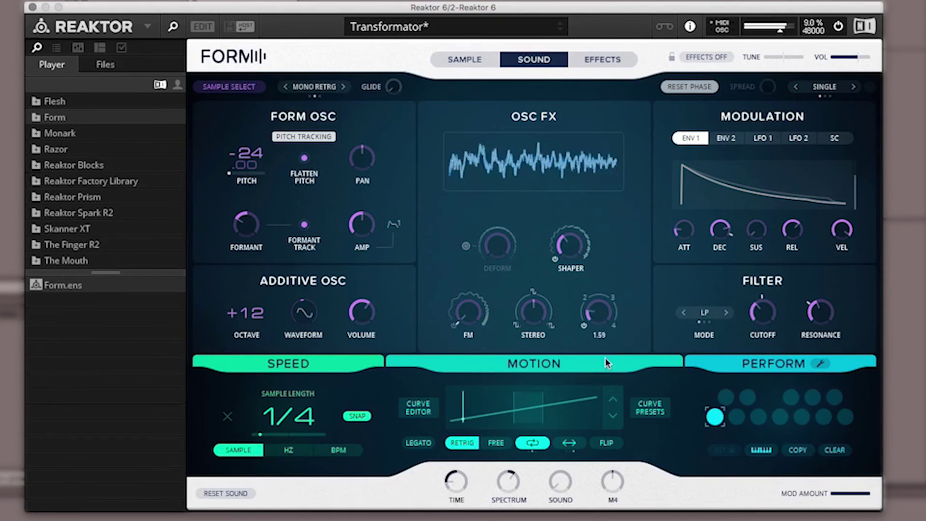
left_click_drag(604, 345, 607, 381)
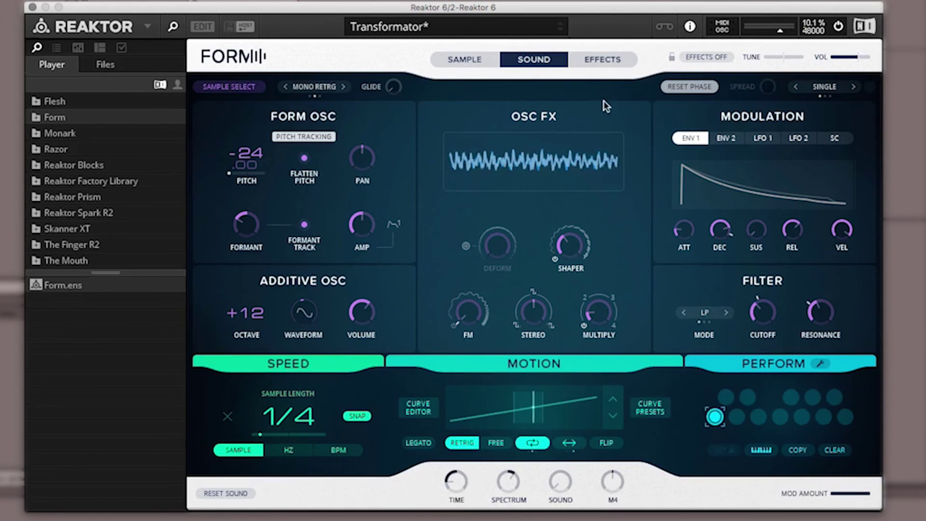
- Turn on the reverb with the Unreal type, and set its level to about 0.33, size to about 5.5 and some low and high damping
left_click(601, 58)
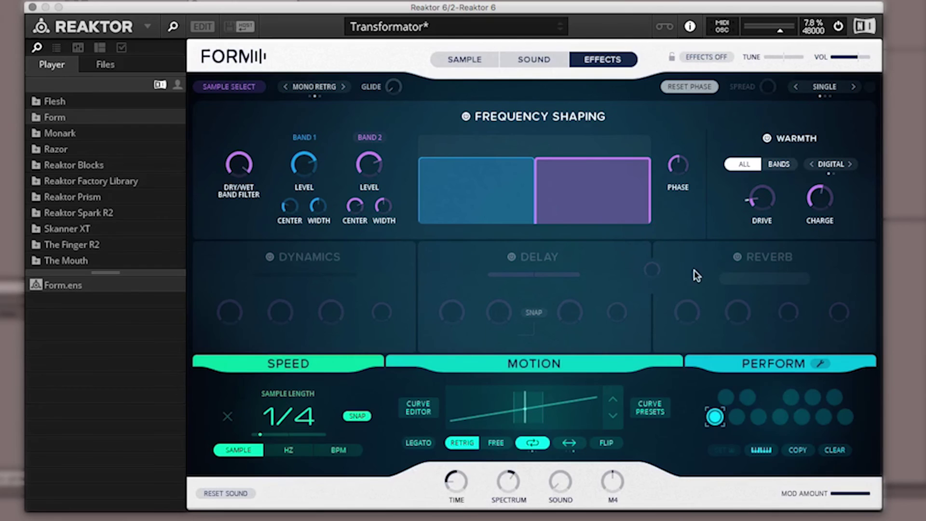
left_click(737, 257)
left_click(803, 281)
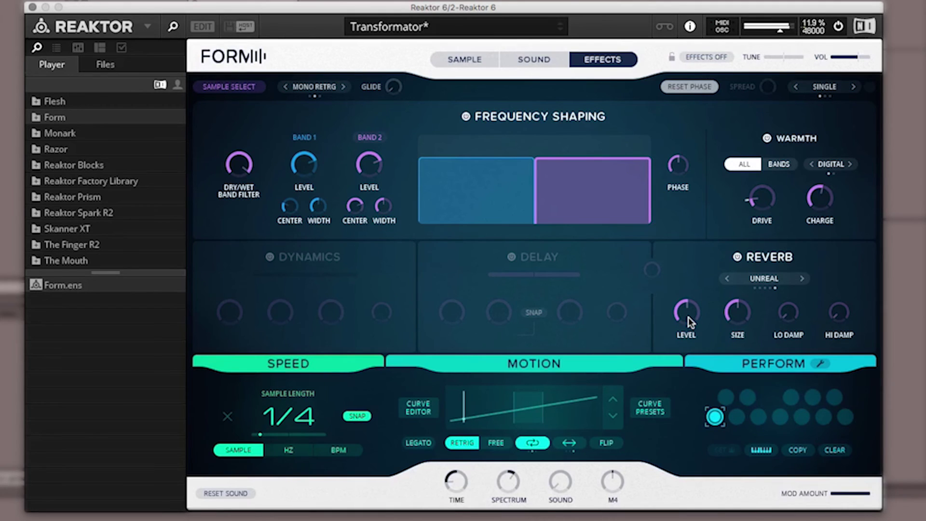
left_click_drag(739, 329, 740, 349)
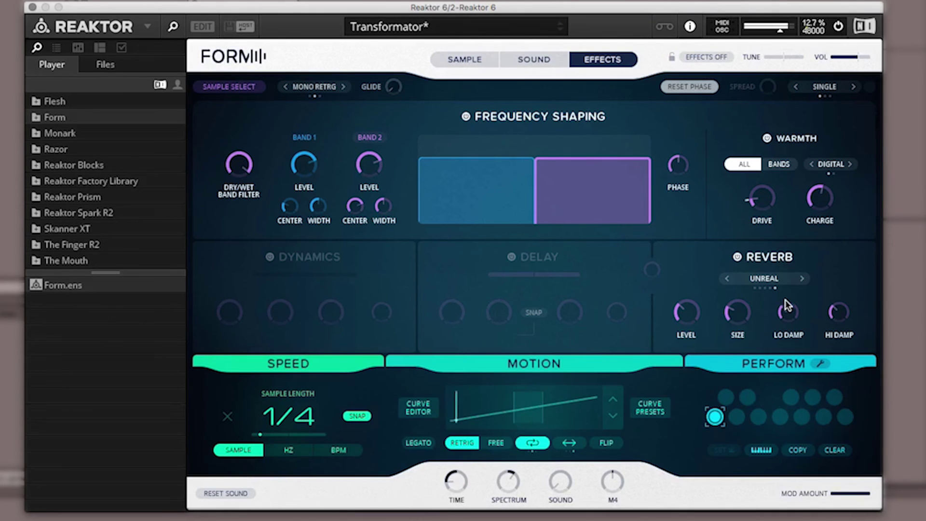
- Assign macro M4 as a modulation source for the reverb level
mouse_move(687, 340)
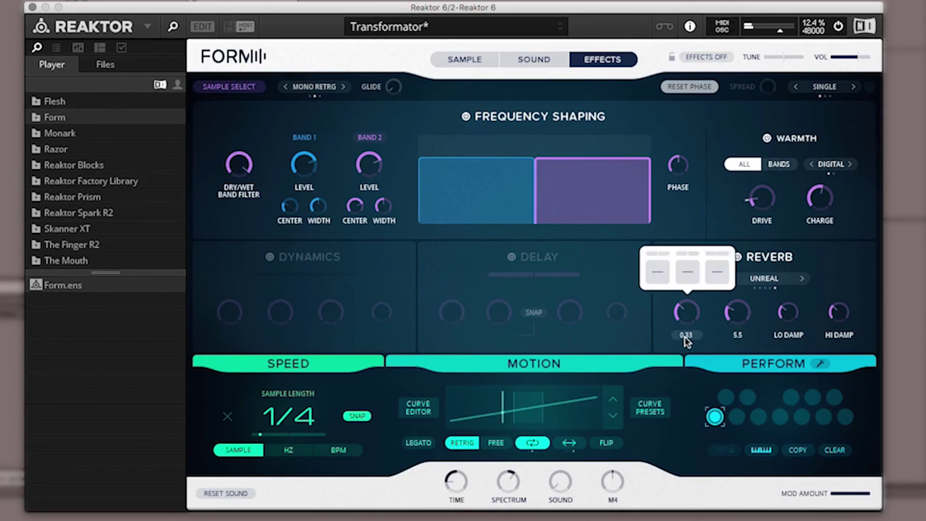
left_click(664, 274)
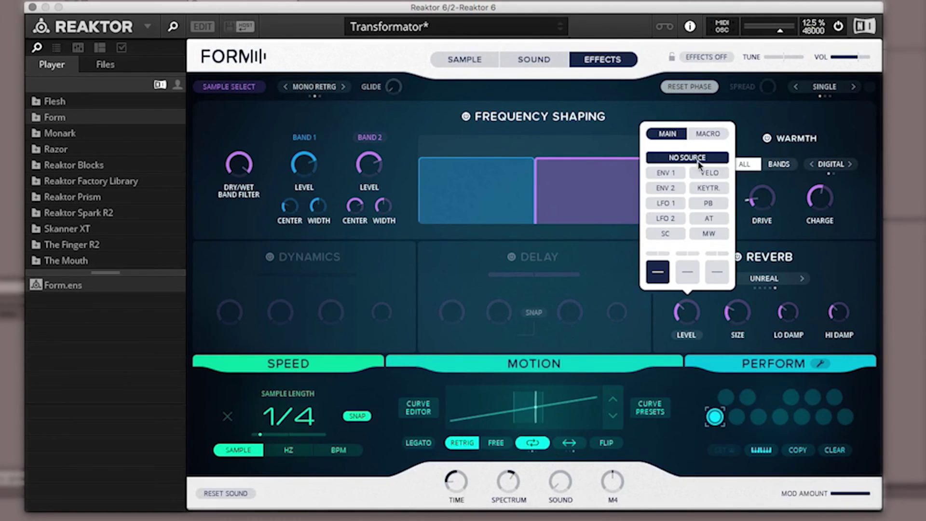
left_click(711, 132)
left_click(709, 188)
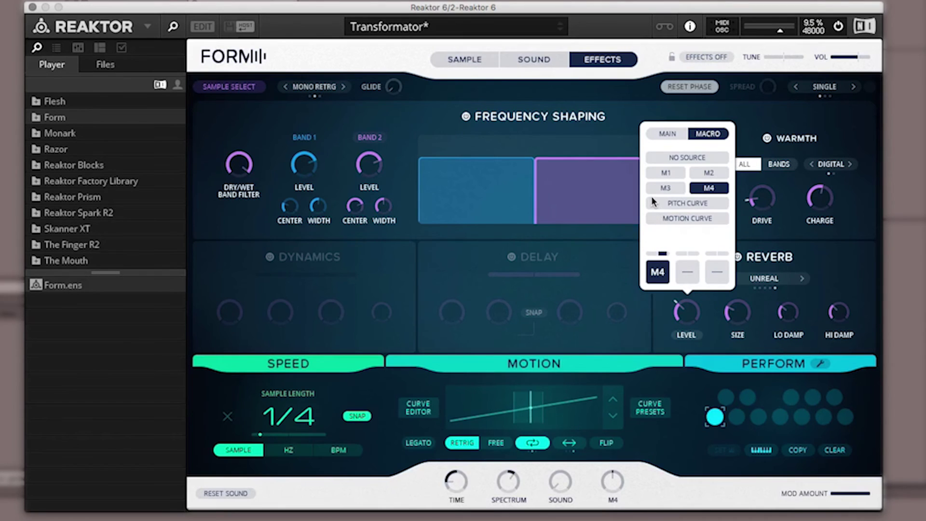
left_click(641, 481)
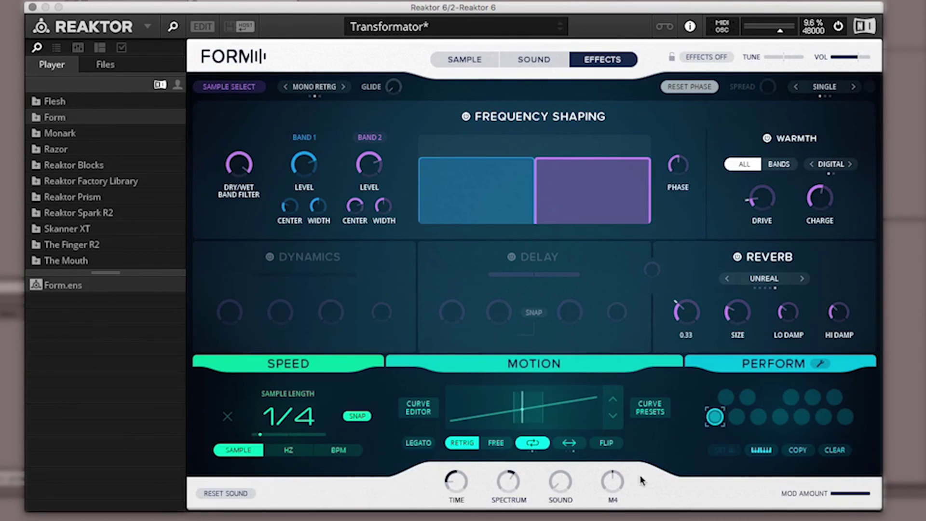
- Switch macro M4's knob type to Unipolar, set a modulation amount and lower the reverb level to its minimum
left_click(612, 502)
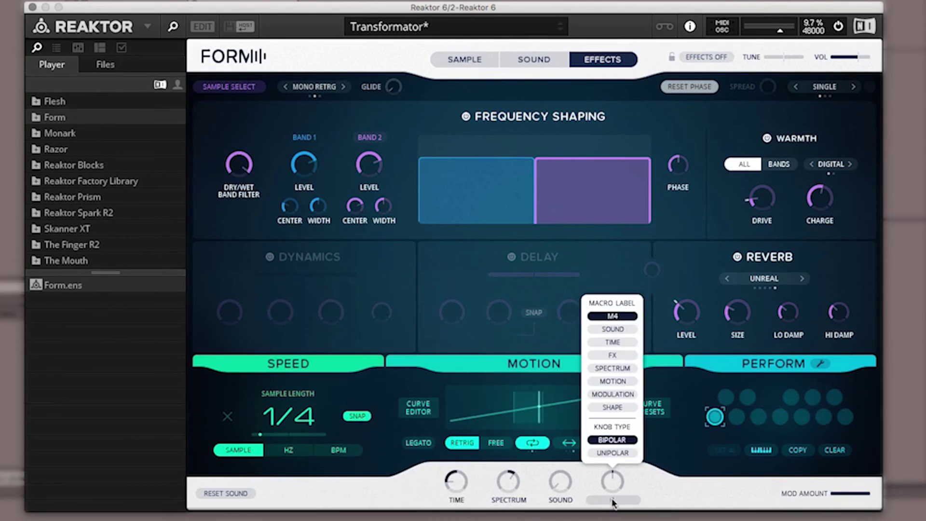
left_click(614, 454)
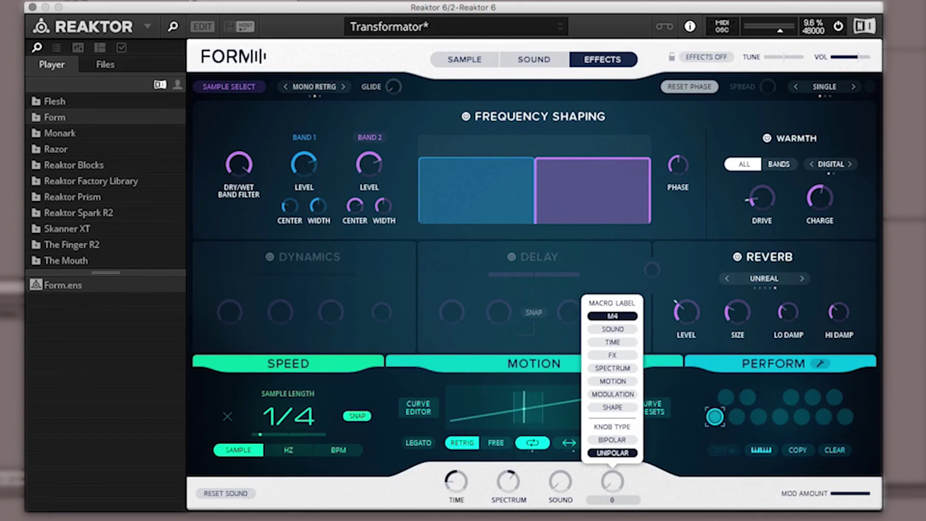
left_click(683, 265)
left_click_drag(685, 311, 682, 372)
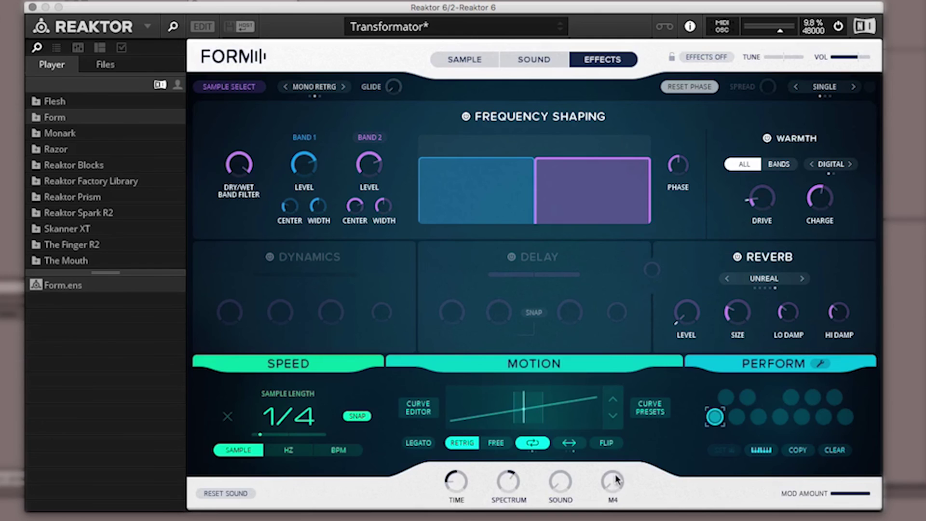
- Label macro M4 as FX and try it out on the reverb, settling on a moderate amount
left_click(614, 499)
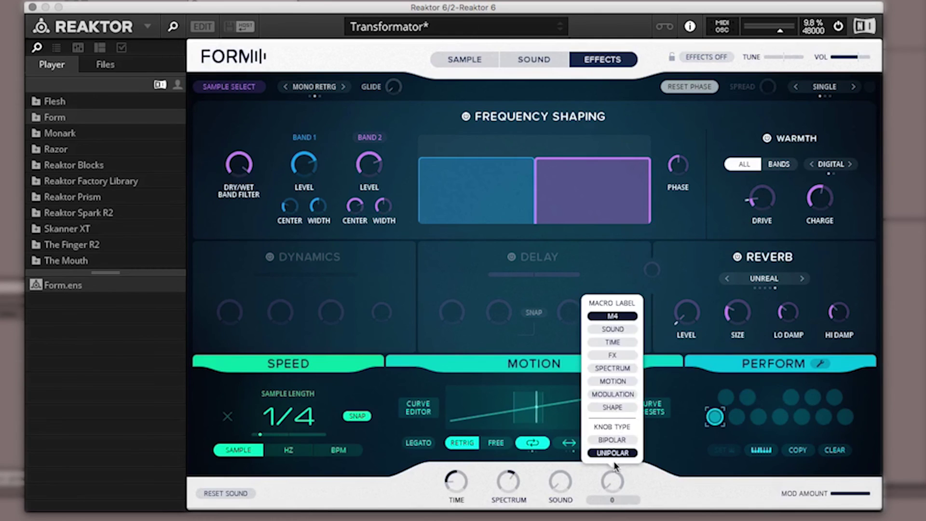
left_click(613, 356)
left_click(630, 485)
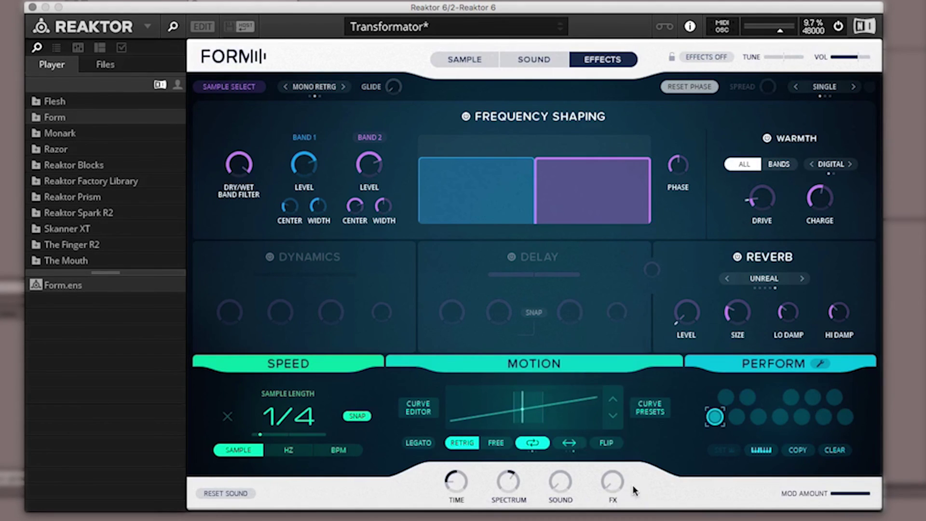
left_click_drag(612, 475, 605, 341)
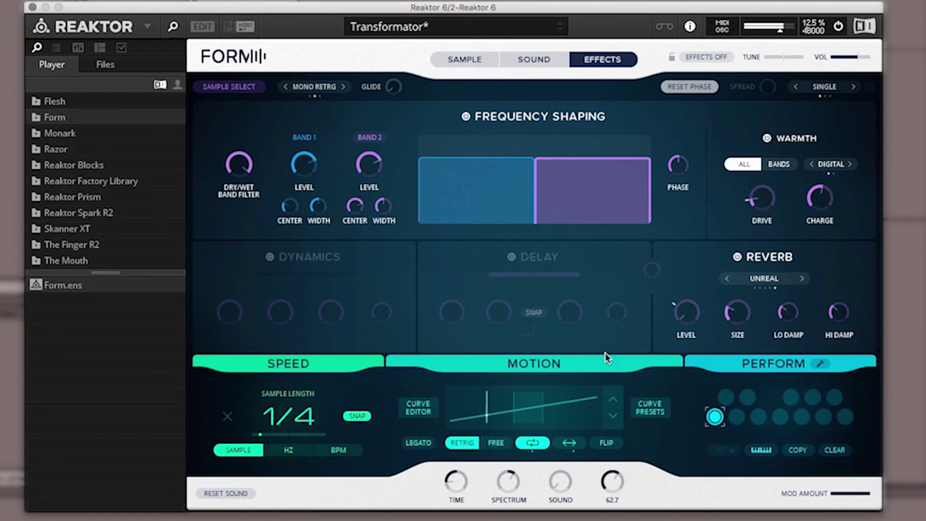
left_click_drag(622, 458, 615, 511)
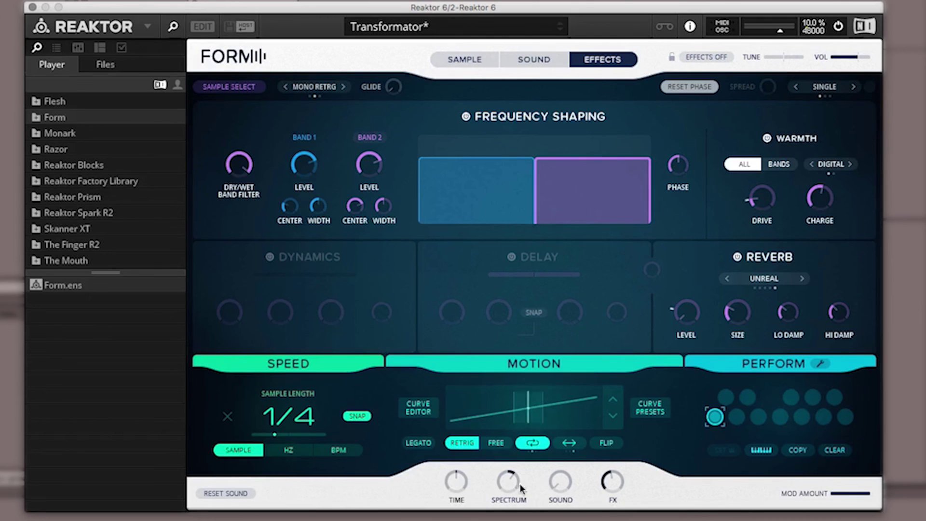
- Try out the Time, Spectrum and Sound macros together, leaving Time below centre, Spectrum well above centre and Sound raised
left_click_drag(512, 482, 512, 499)
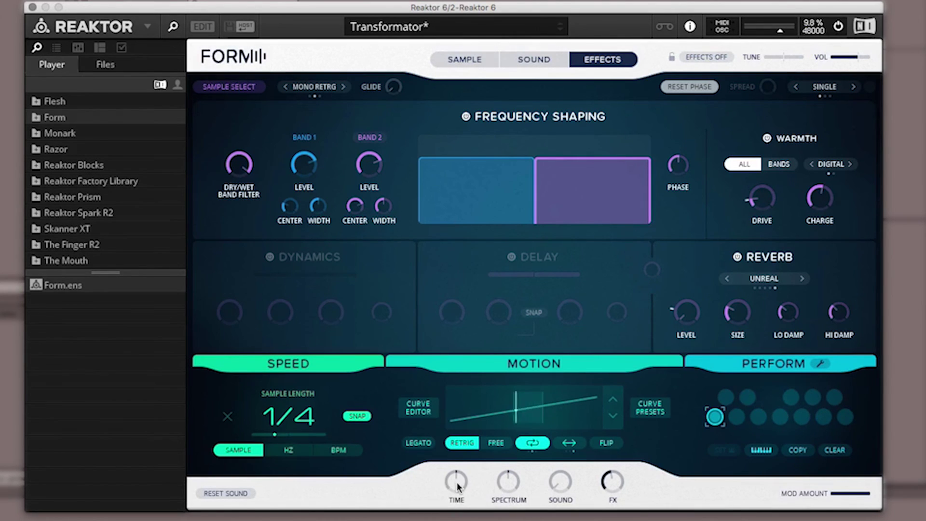
left_click_drag(508, 481, 509, 505)
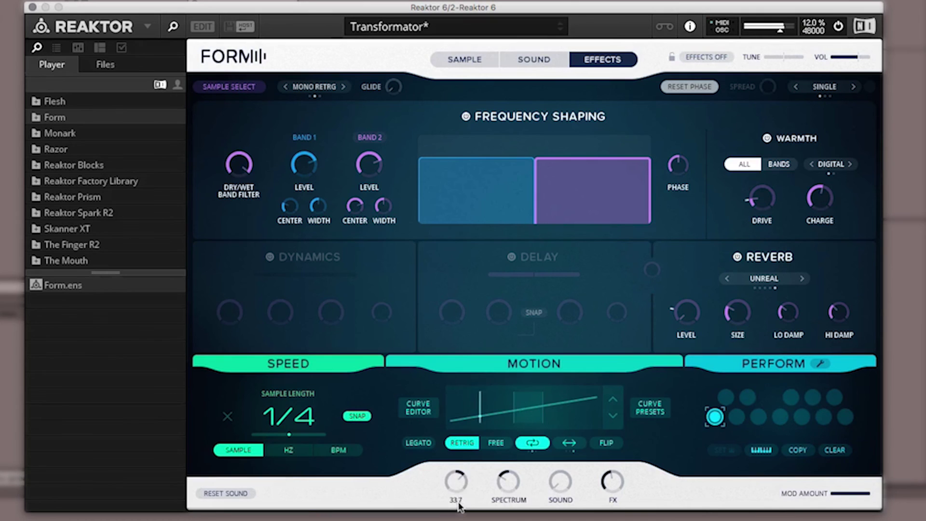
mouse_move(508, 482)
left_mouse_down()
mouse_move(511, 514)
mouse_move(505, 478)
left_mouse_up()
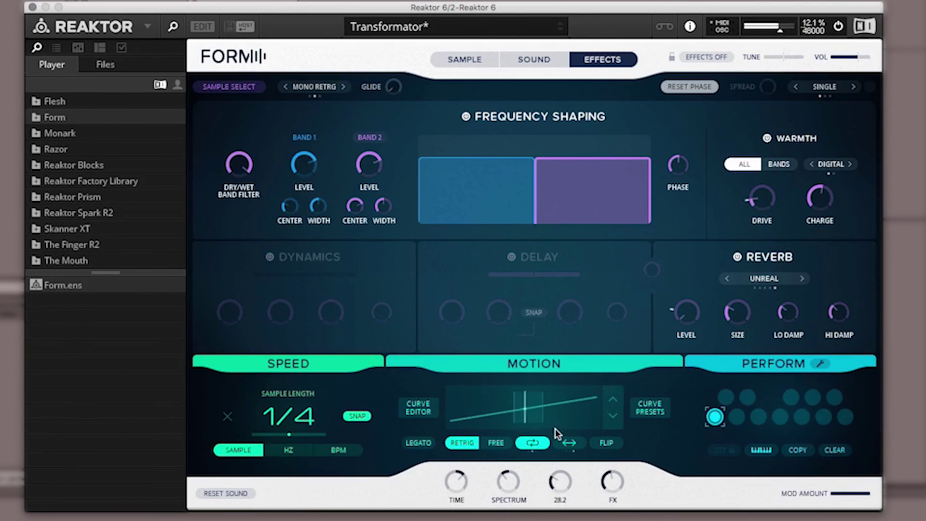
left_click_drag(508, 490, 506, 454)
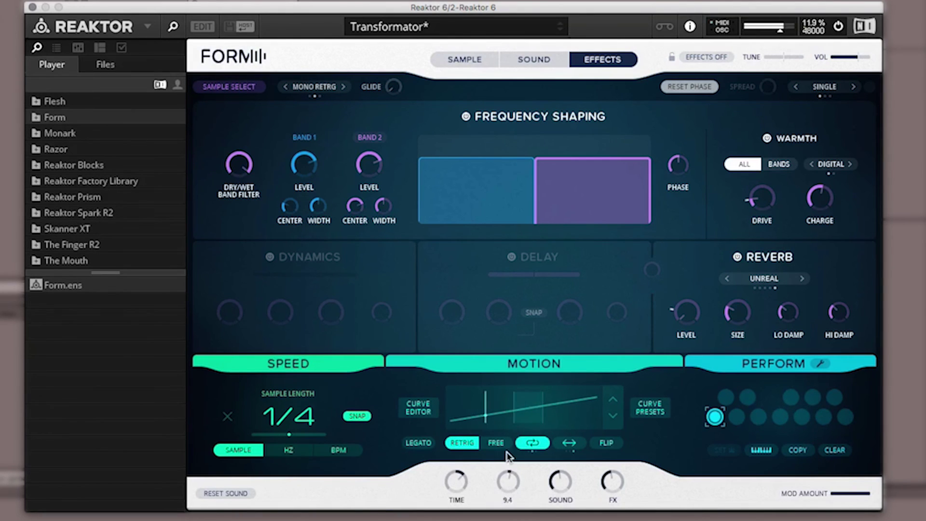
left_click_drag(456, 484, 456, 502)
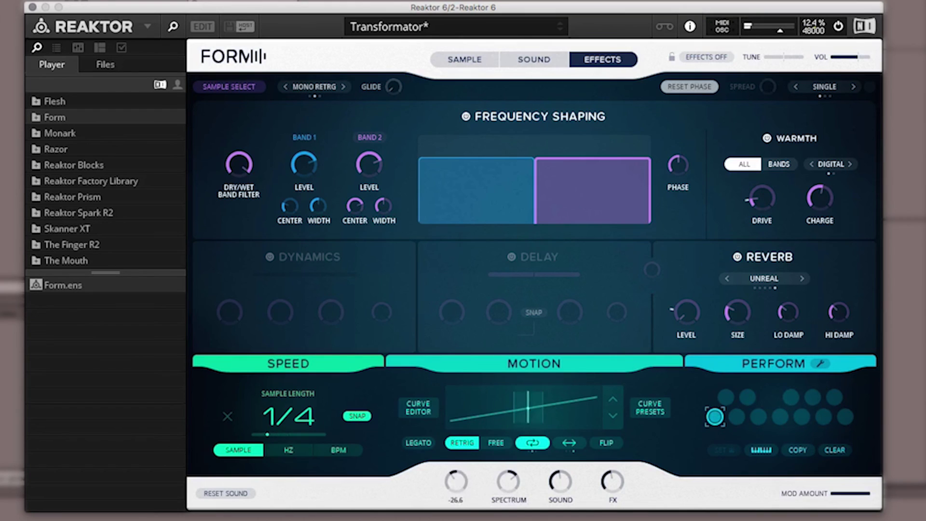
mouse_move(507, 483)
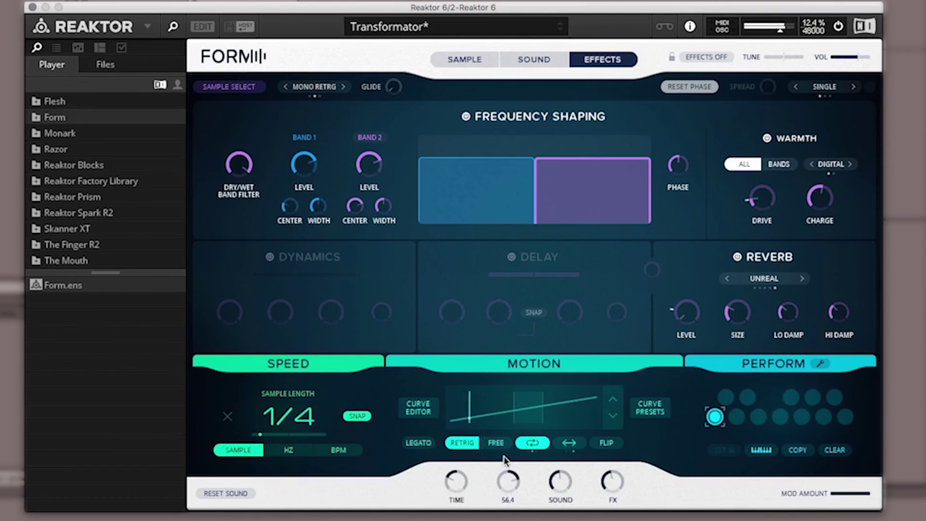
left_click_drag(509, 483, 509, 490)
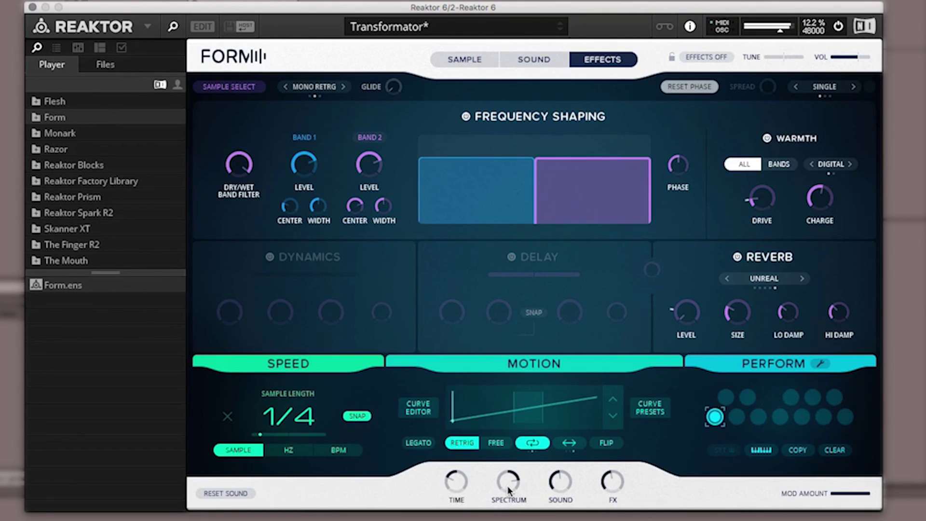
- Return to the Sound page and save the patch as a new snapshot named MyNiceBass in the User bank
left_click(540, 59)
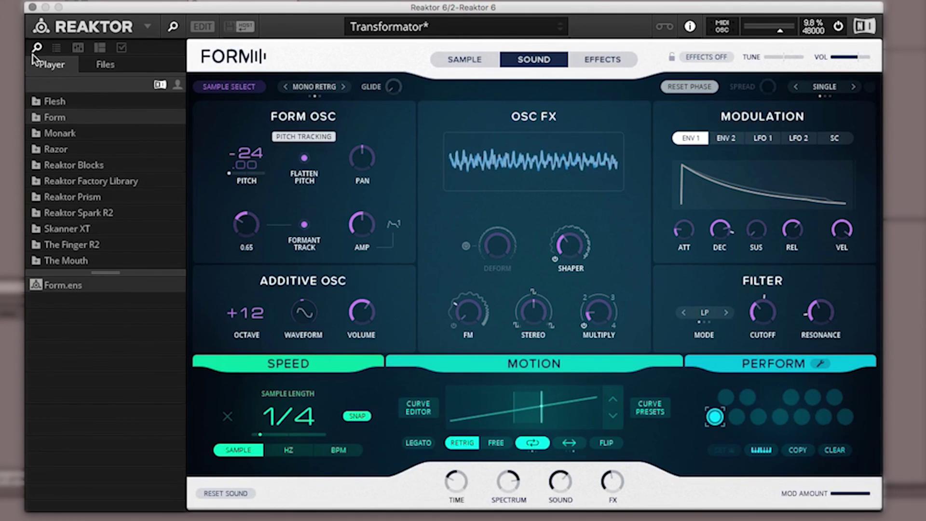
left_click(57, 48)
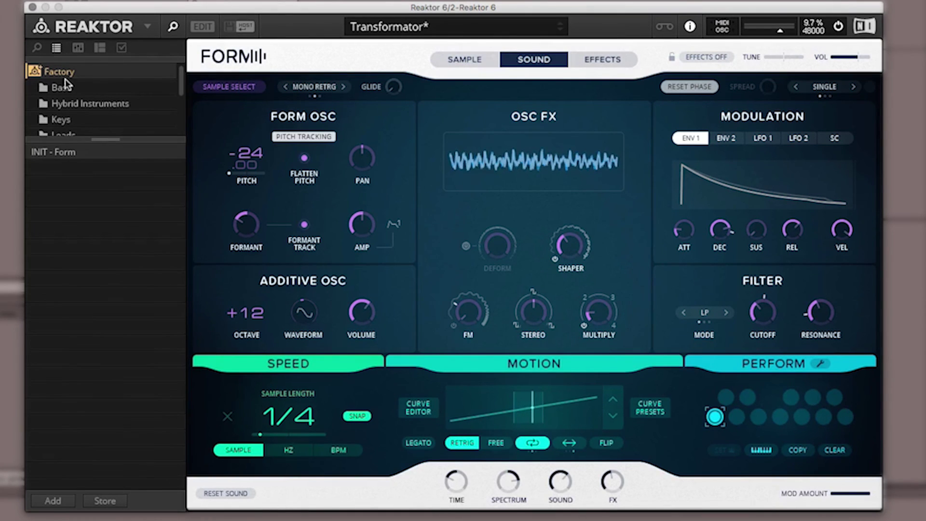
left_click_drag(97, 139, 97, 289)
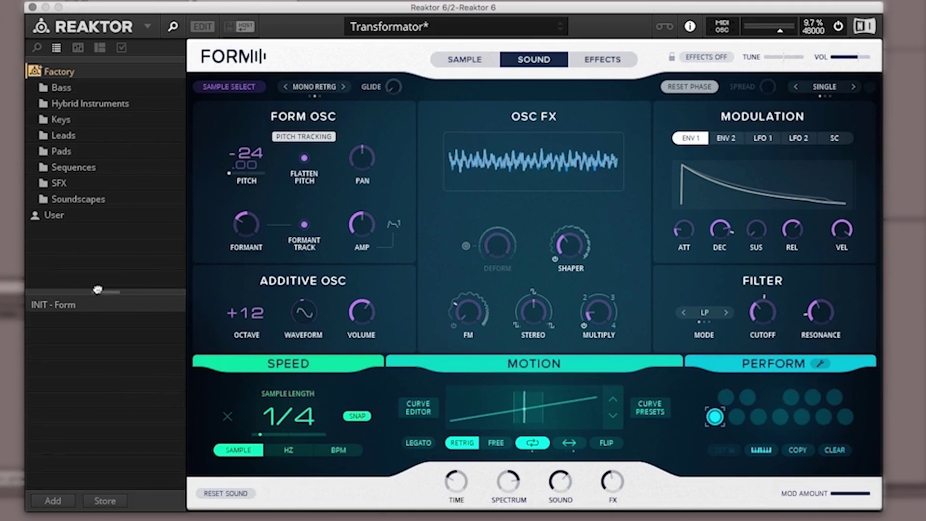
left_click(57, 215)
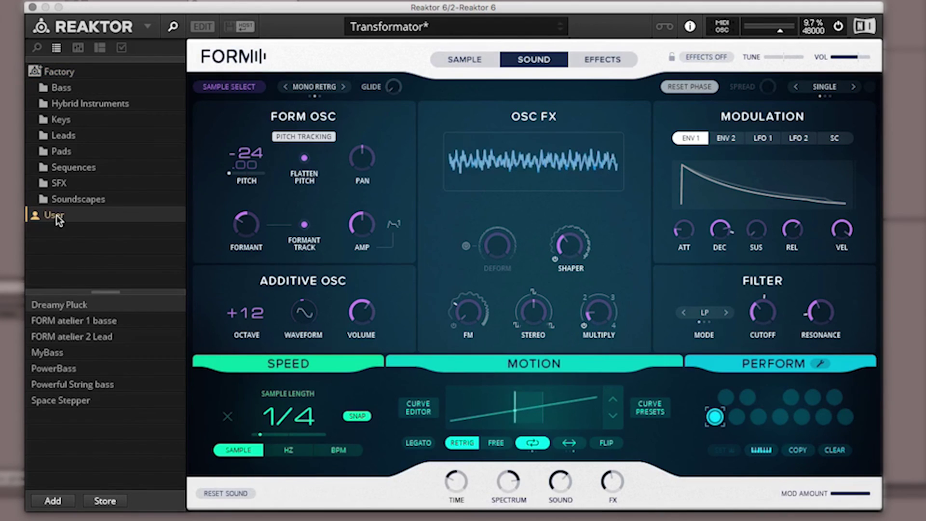
left_click(54, 500)
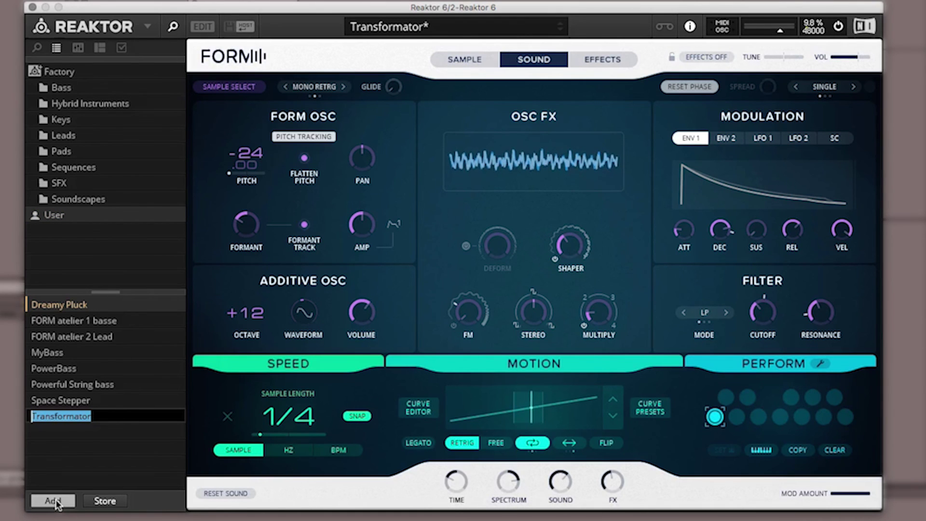
type("MyNiceBass")
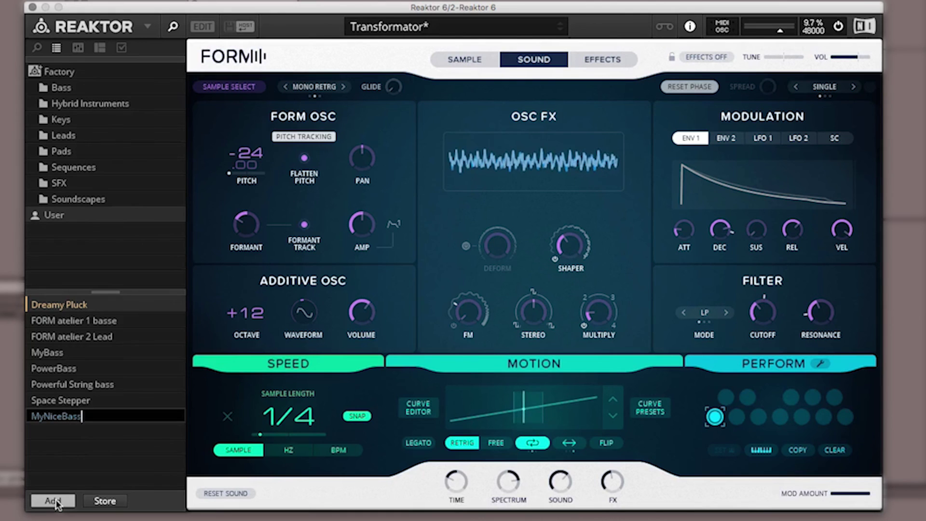
key("Return")
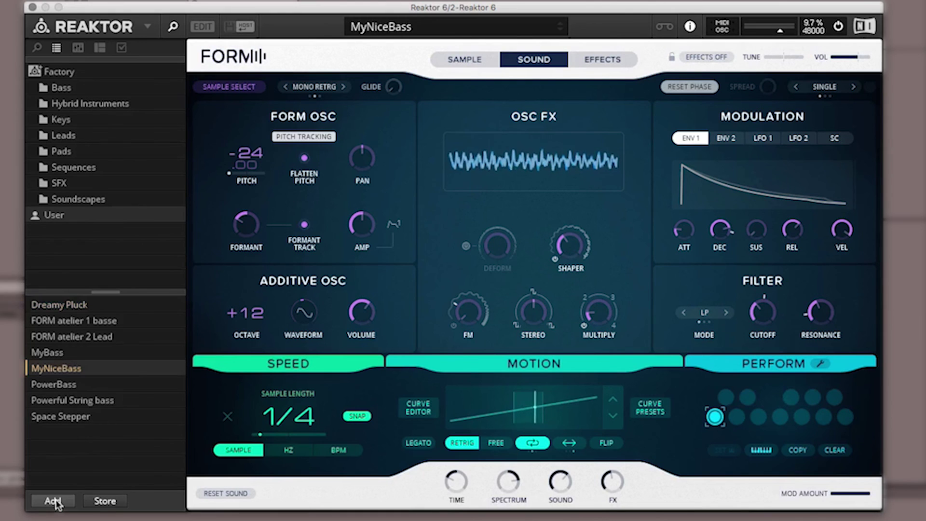